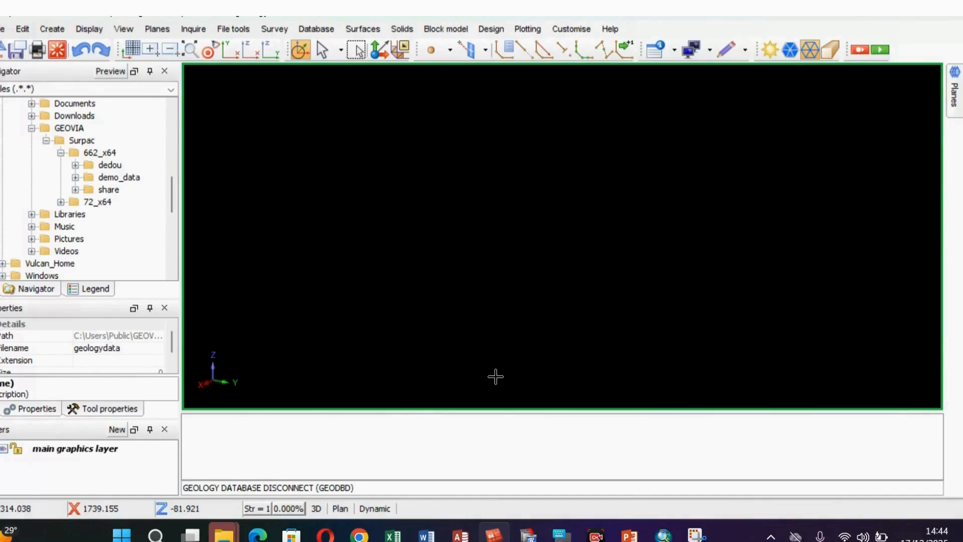
Create a new folder named geologydatabase inside the 662_x64 folder
{"action": "left_click", "coordinate": [111, 153]}
{"action": "right_click", "coordinate": [116, 159]}
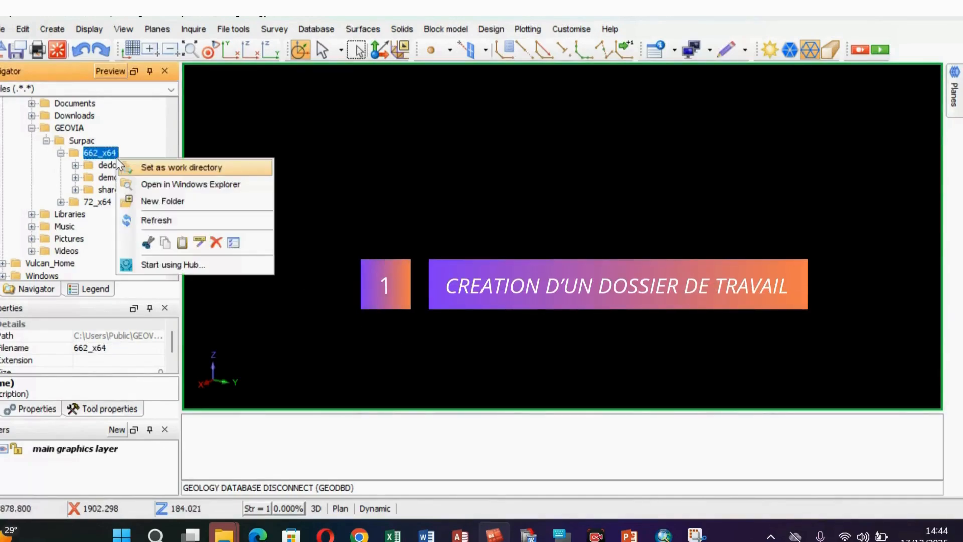
{"action": "left_click", "coordinate": [169, 201]}
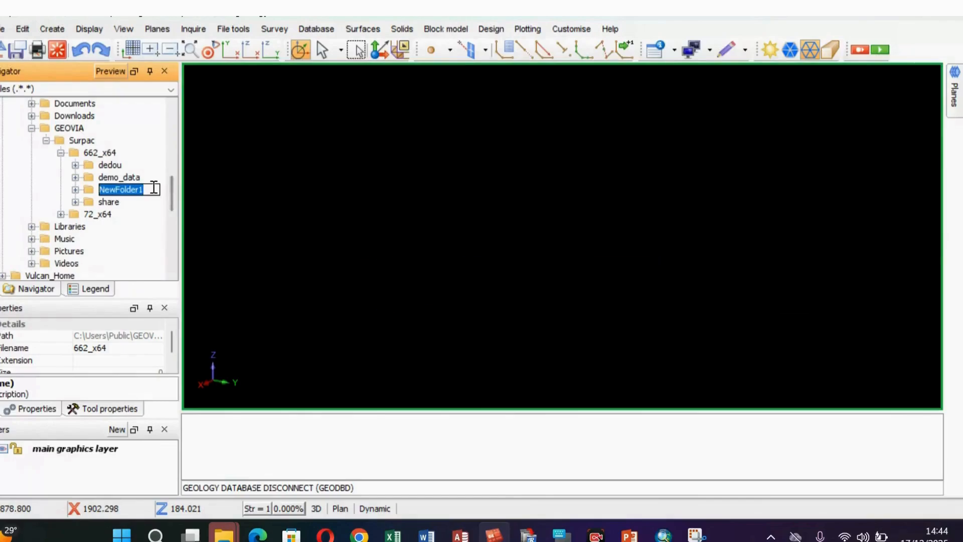
{"action": "key", "text": "BackSpace"}
{"action": "type", "text": "g"}
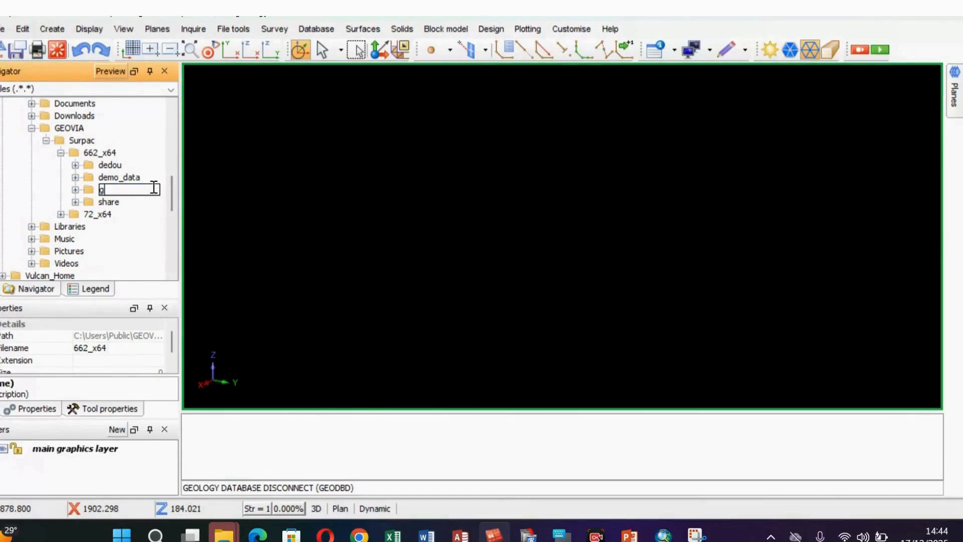
{"action": "type", "text": "eologydatabase"}
{"action": "key", "text": "Return"}
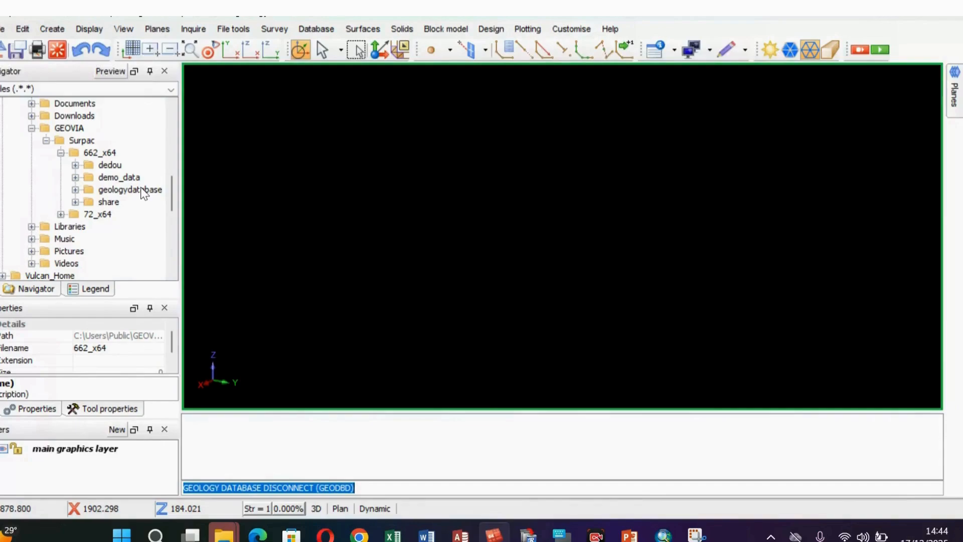
Set the geologydatabase folder as the work directory
{"action": "left_click", "coordinate": [141, 189]}
{"action": "right_click", "coordinate": [141, 188]}
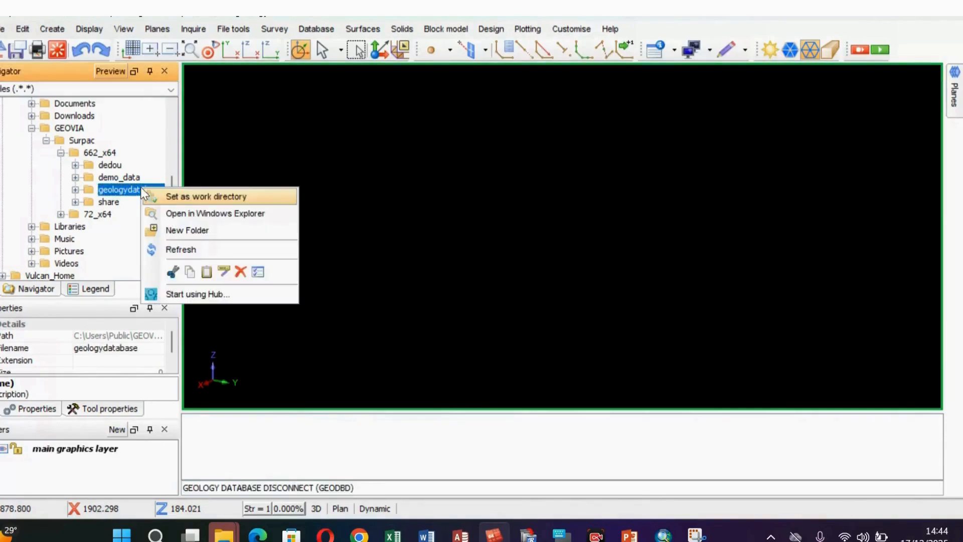
{"action": "left_click", "coordinate": [212, 198]}
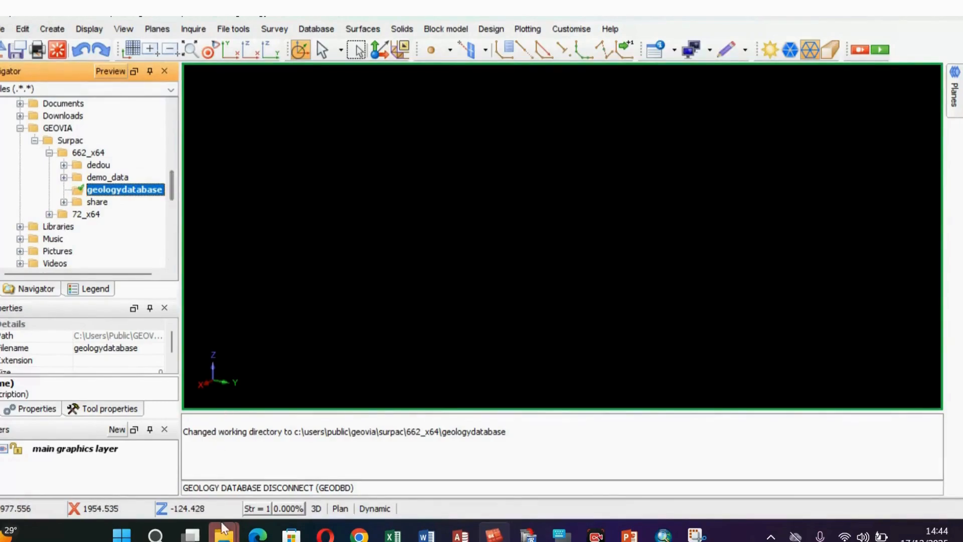
Switch to File Explorer, open the surpac2 database from the dossier animation arcgis folder in Access, and dismiss the activation wizard
{"action": "mouse_move", "coordinate": [225, 532]}
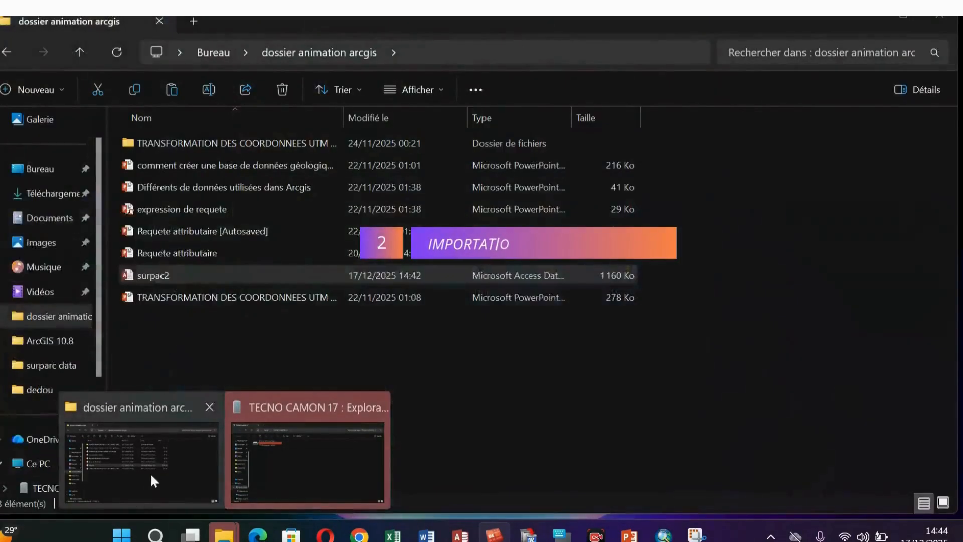
{"action": "left_click", "coordinate": [150, 471]}
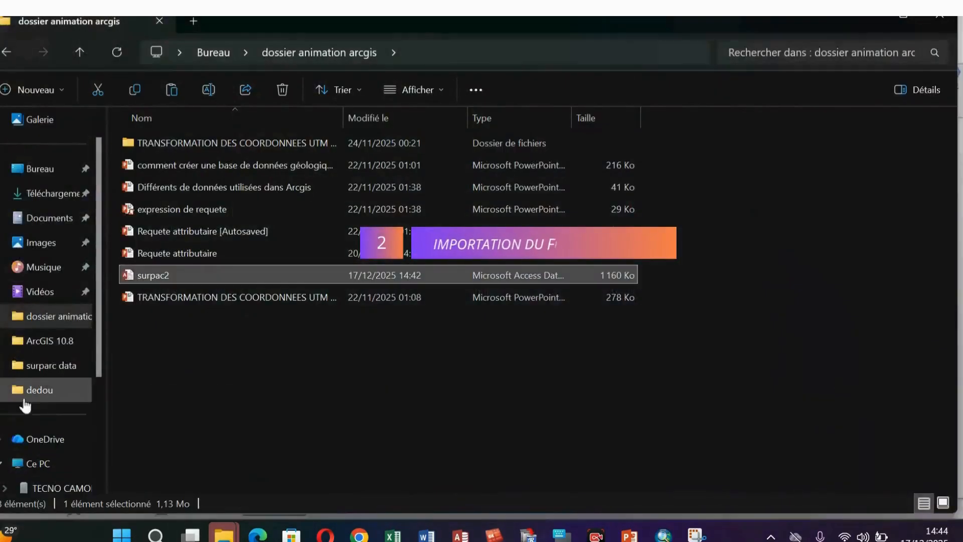
{"action": "double_click", "coordinate": [155, 275]}
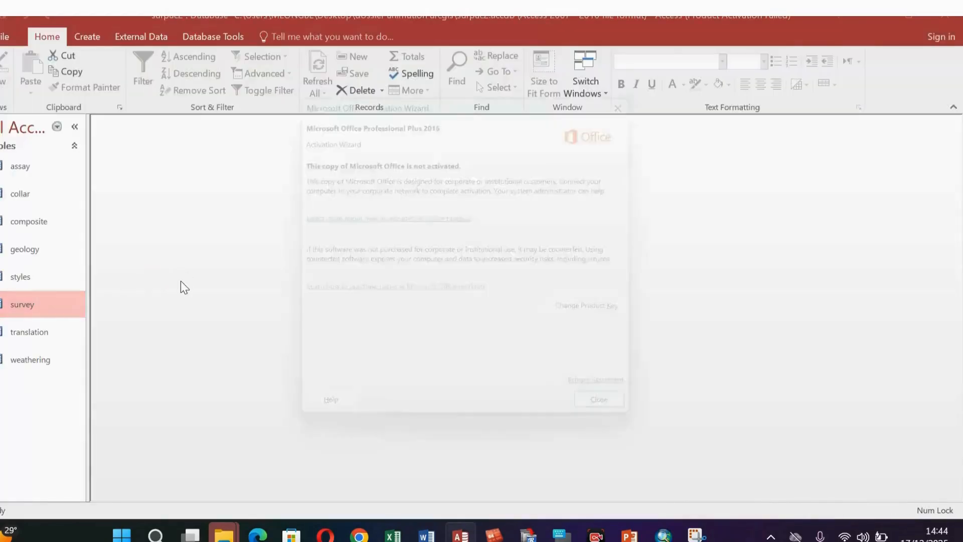
{"action": "left_click", "coordinate": [644, 90]}
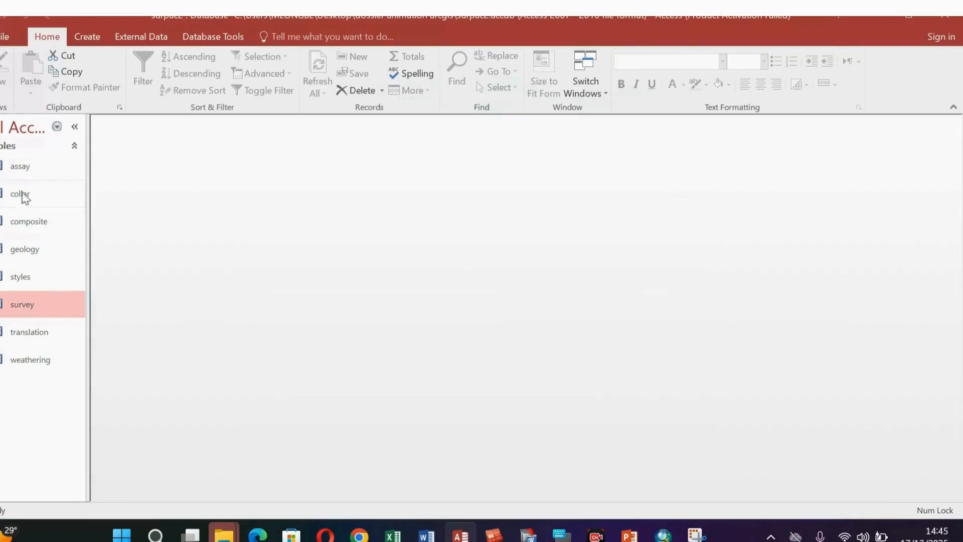
Examine the assay, collar, geology and survey tables of the surpac2 database, and close Access
{"action": "left_click", "coordinate": [34, 165]}
{"action": "double_click", "coordinate": [35, 164]}
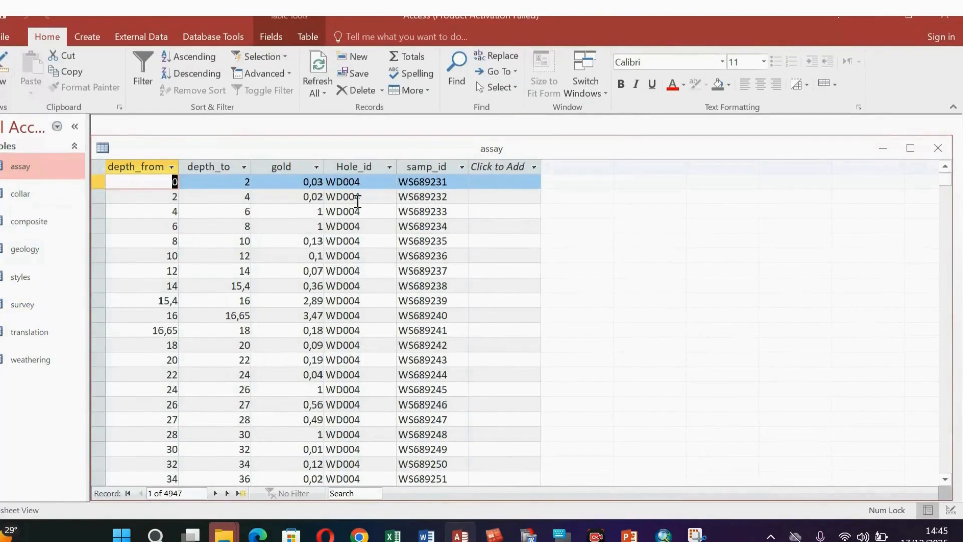
{"action": "double_click", "coordinate": [34, 199]}
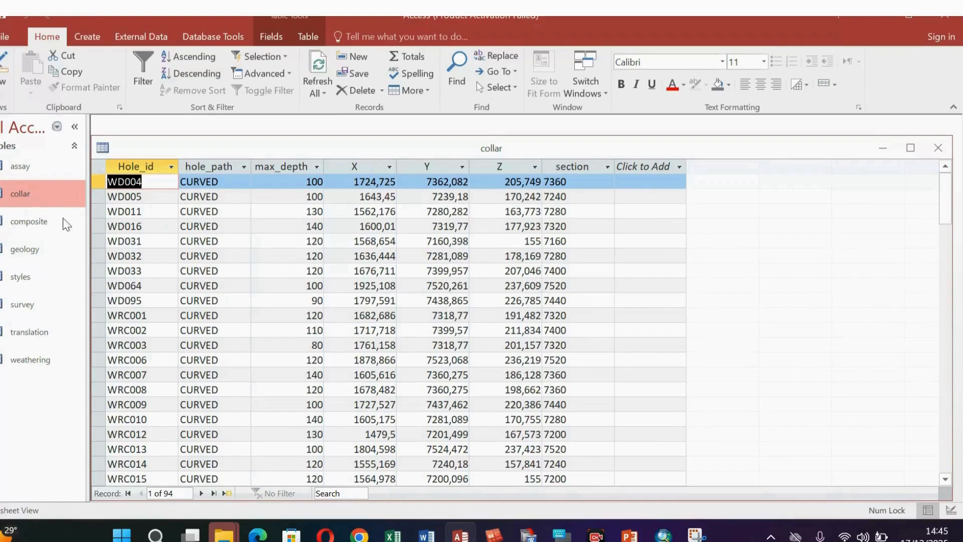
{"action": "double_click", "coordinate": [30, 251]}
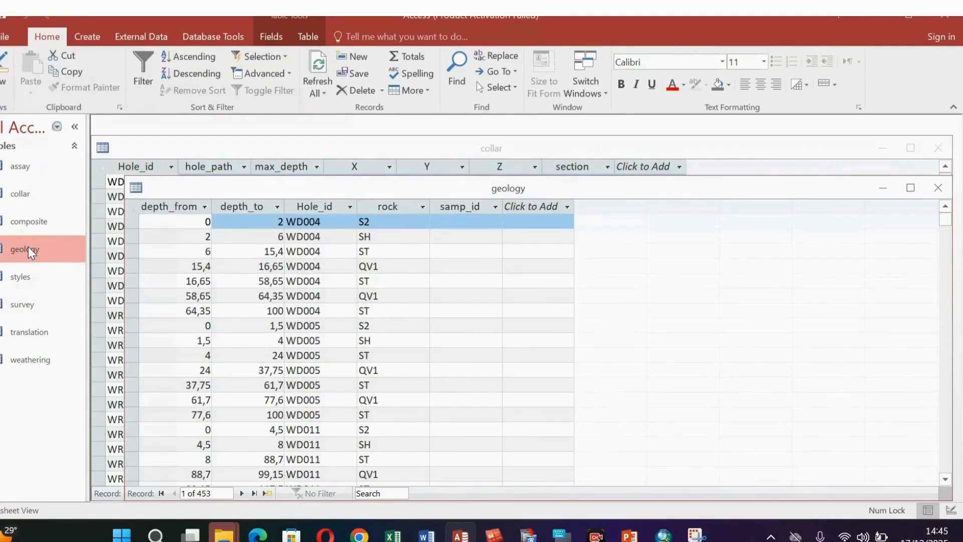
{"action": "double_click", "coordinate": [25, 307]}
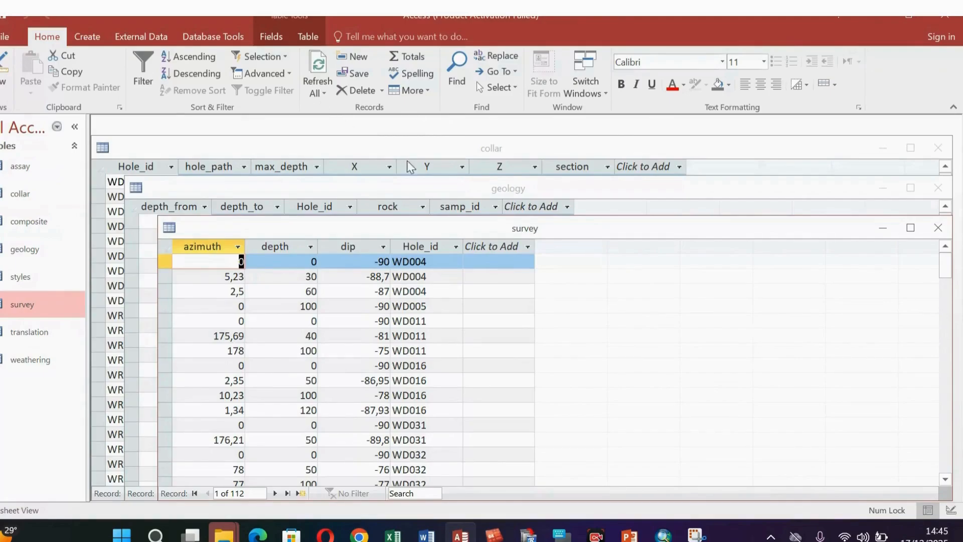
{"action": "left_click", "coordinate": [945, 17]}
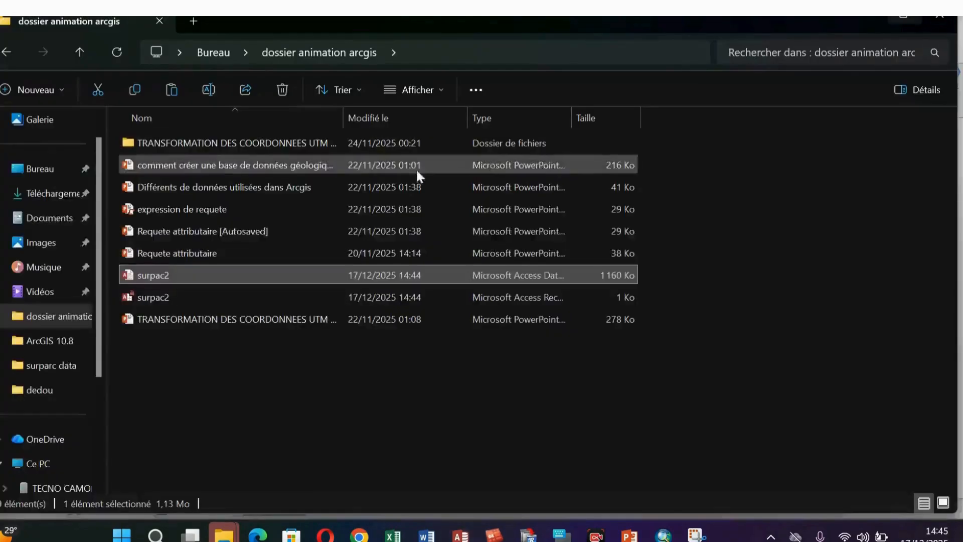
Copy the surpac2 Access file from File Explorer and paste it into the geologydatabase folder in Surpac
{"action": "right_click", "coordinate": [231, 274]}
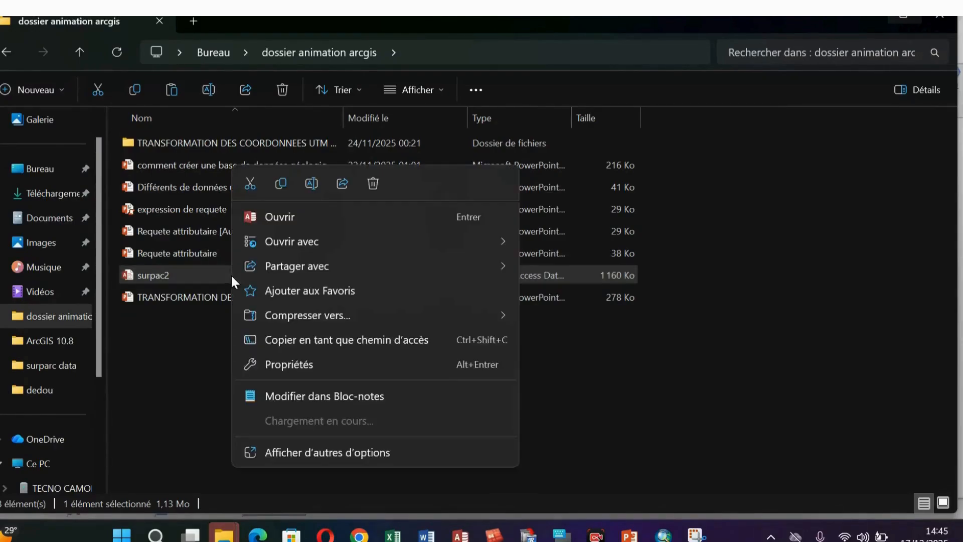
{"action": "left_click", "coordinate": [279, 186]}
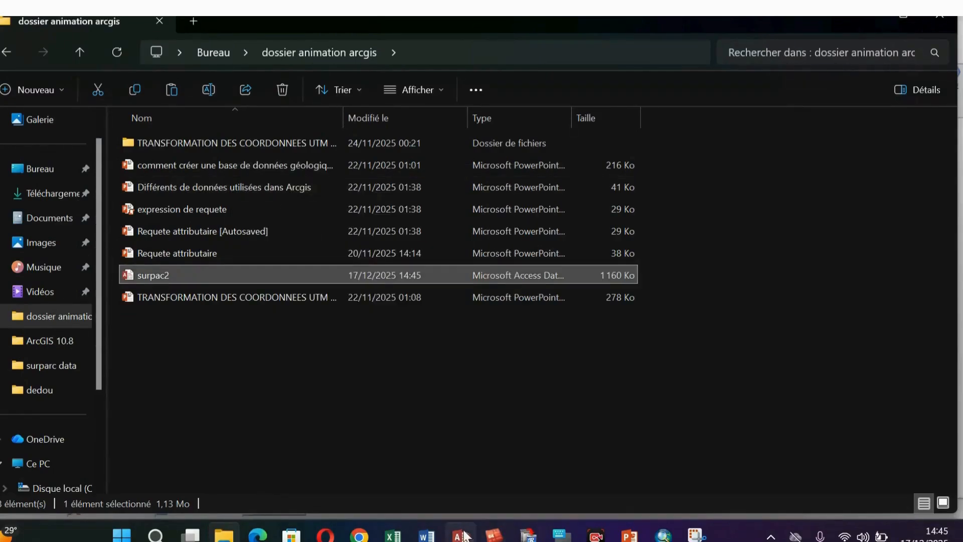
{"action": "mouse_move", "coordinate": [493, 535]}
{"action": "left_click", "coordinate": [459, 497]}
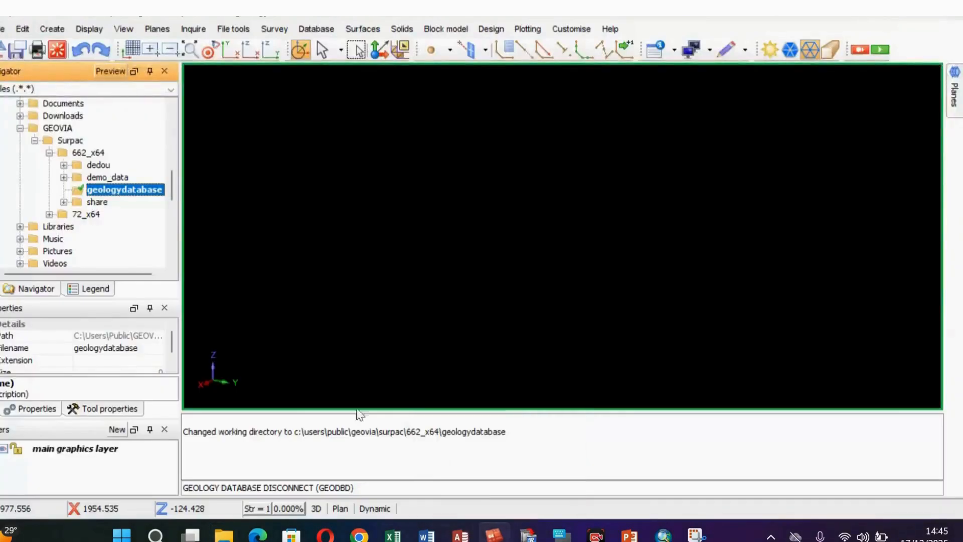
{"action": "right_click", "coordinate": [128, 187]}
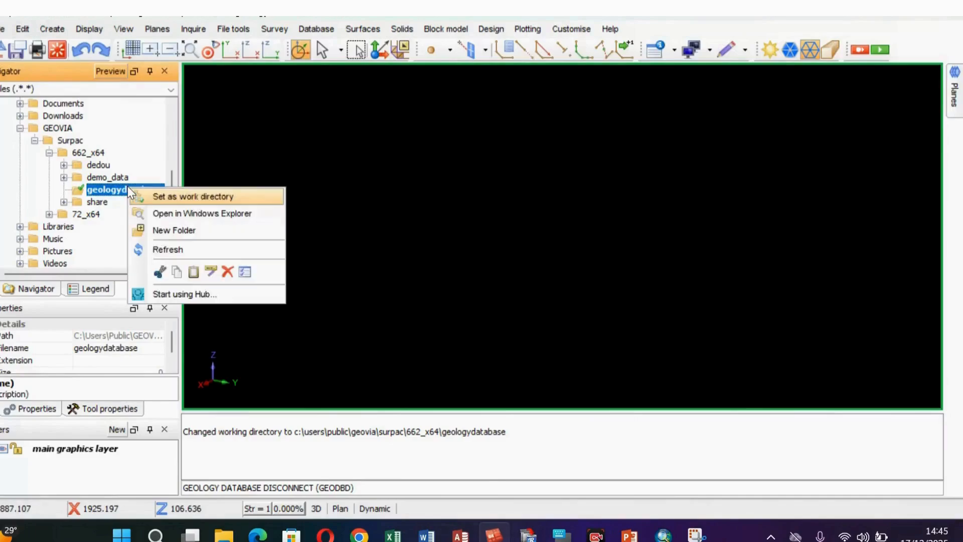
{"action": "left_click", "coordinate": [194, 273]}
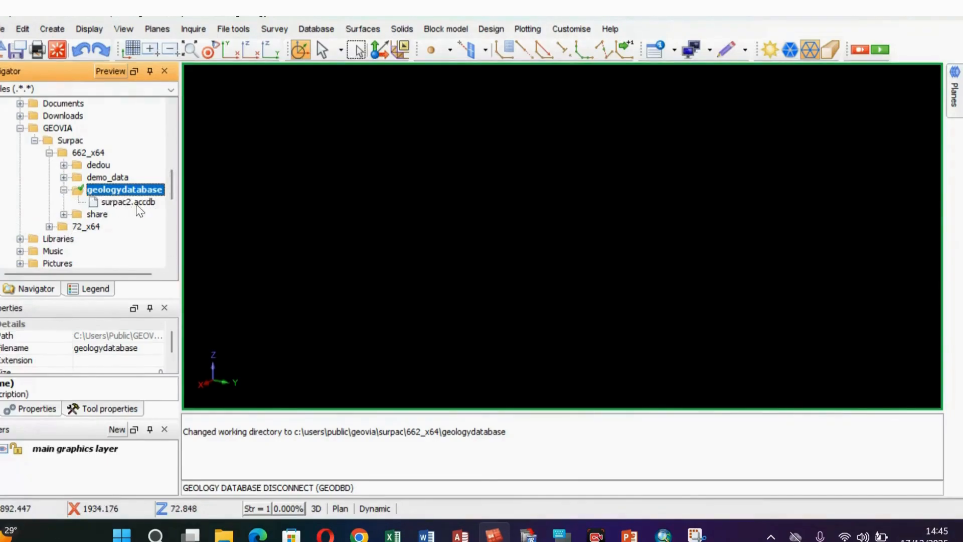
Start mapping a database of type access, choosing surpac2.accdb as the database to map
{"action": "left_click", "coordinate": [326, 29]}
{"action": "mouse_move", "coordinate": [351, 46]}
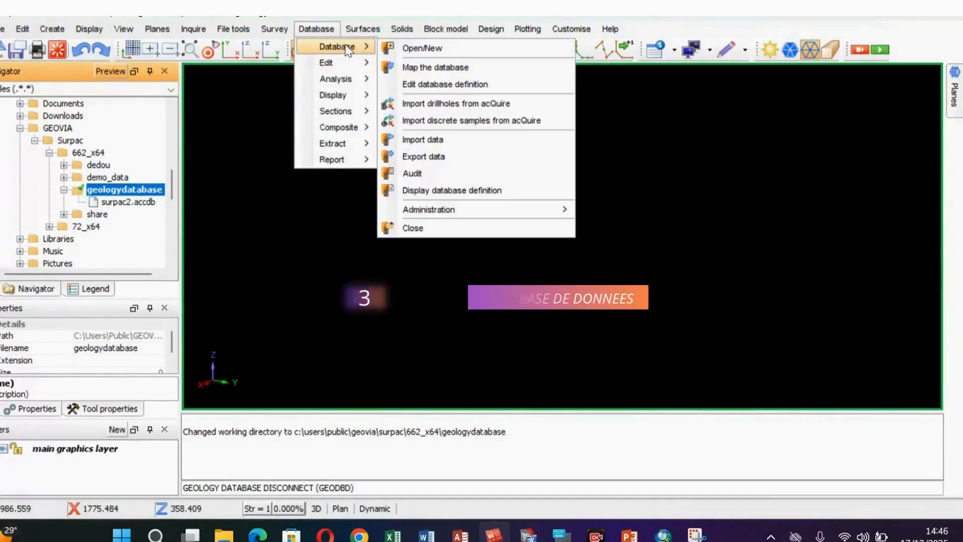
{"action": "left_click", "coordinate": [428, 70]}
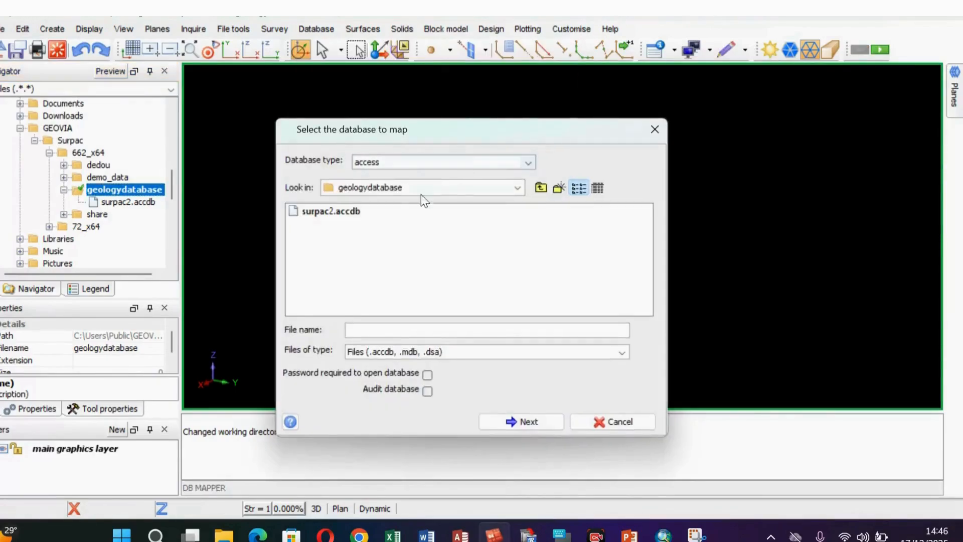
{"action": "left_click", "coordinate": [327, 212]}
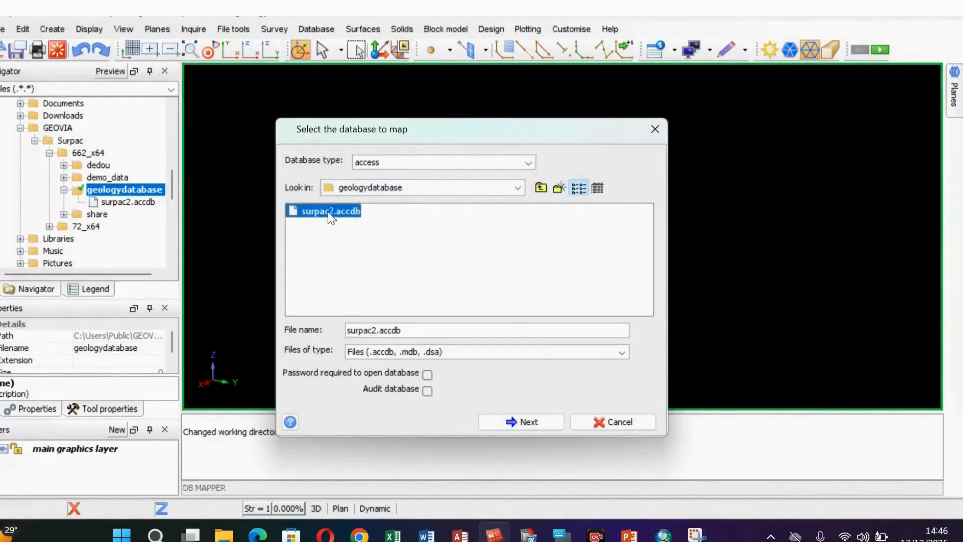
{"action": "left_click", "coordinate": [530, 420]}
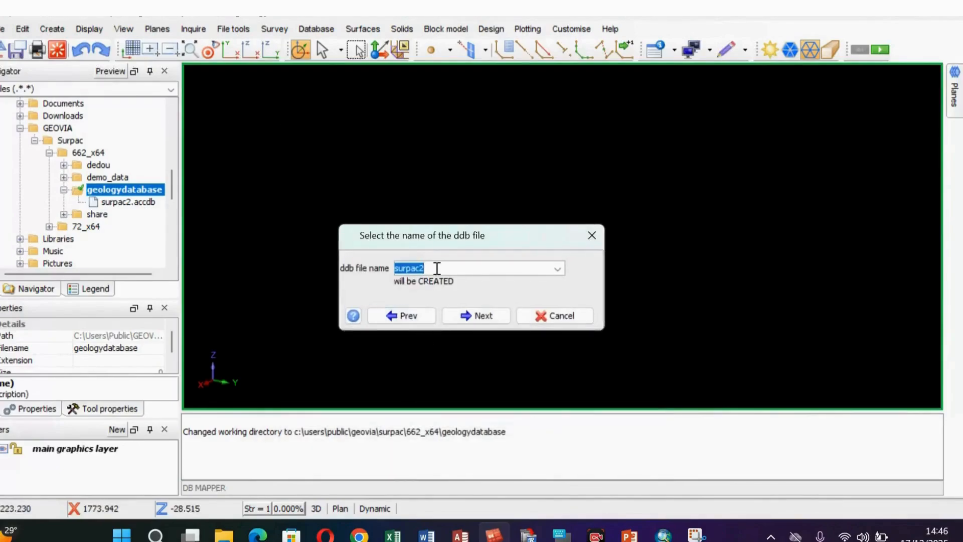
Name the ddb file geologydata and proceed to the table mapping
{"action": "key", "text": "BackSpace"}
{"action": "type", "text": "geologydata"}
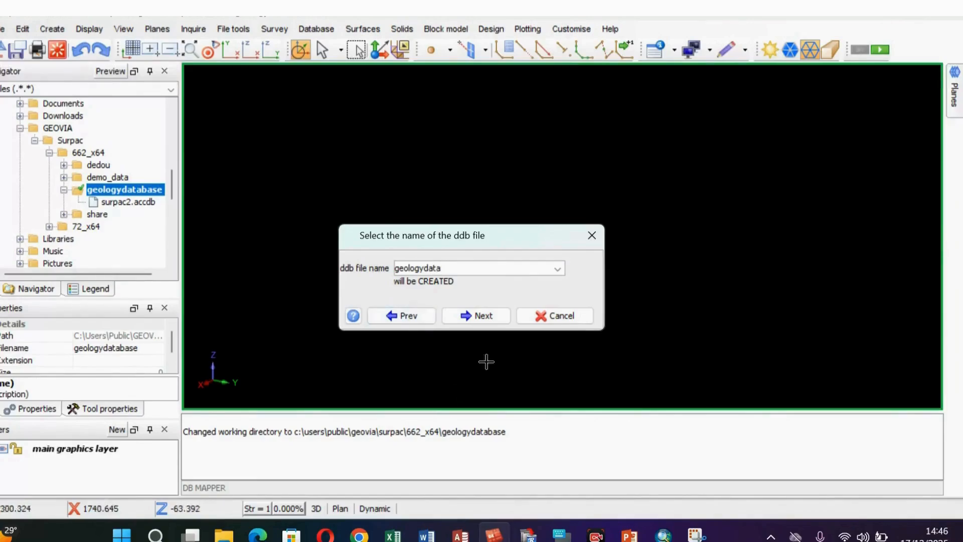
{"action": "left_click", "coordinate": [485, 317]}
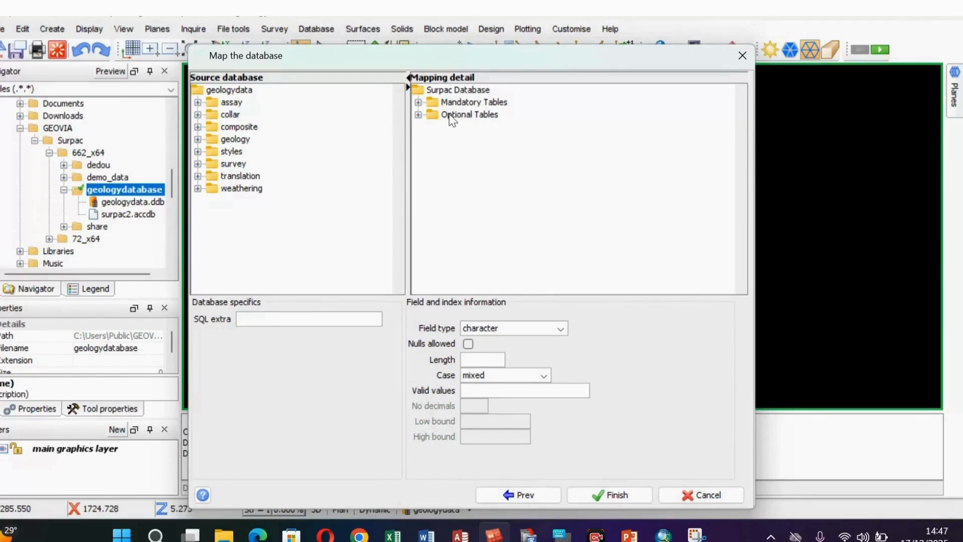
Map the source collar fields Hole_id, X, Y and Z to the matching fields of the mandatory collar table
{"action": "left_click", "coordinate": [418, 103]}
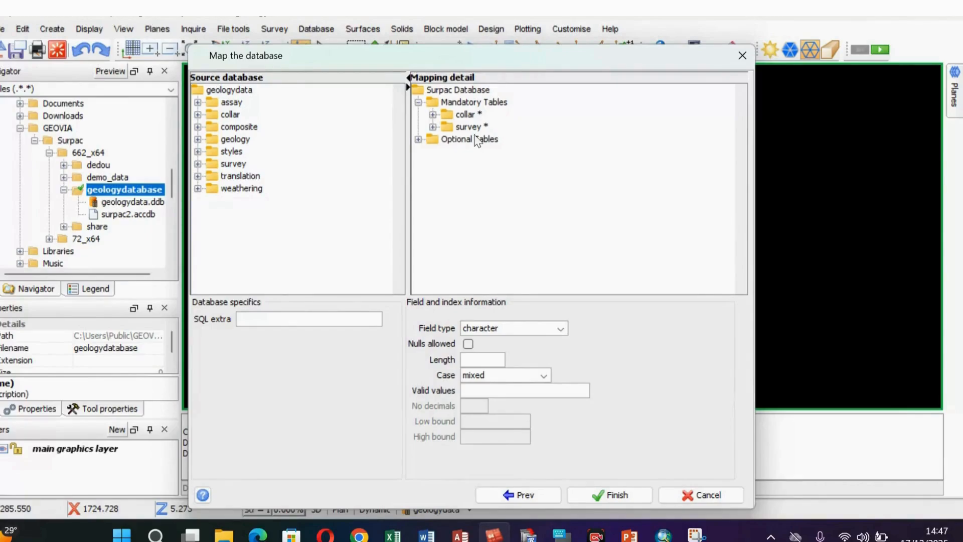
{"action": "left_click", "coordinate": [418, 140]}
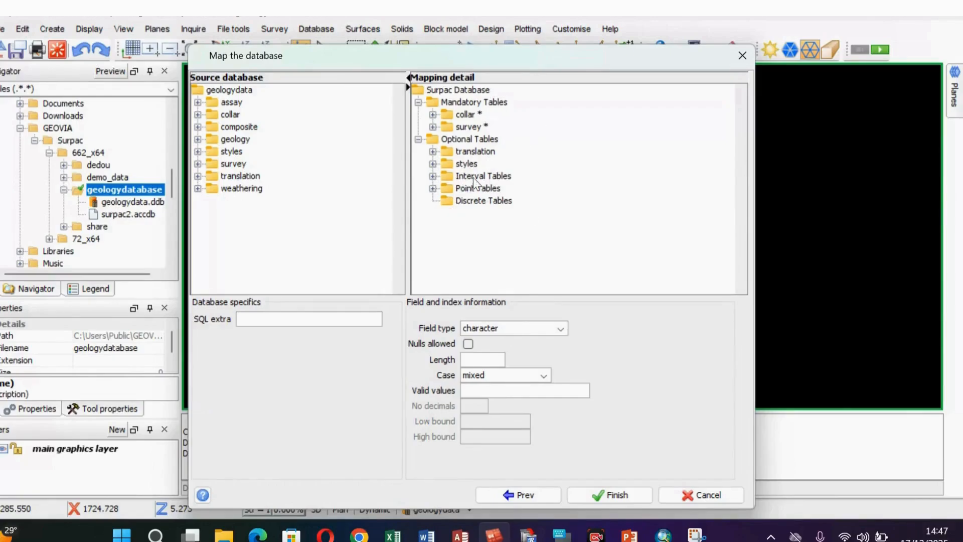
{"action": "left_click", "coordinate": [198, 115]}
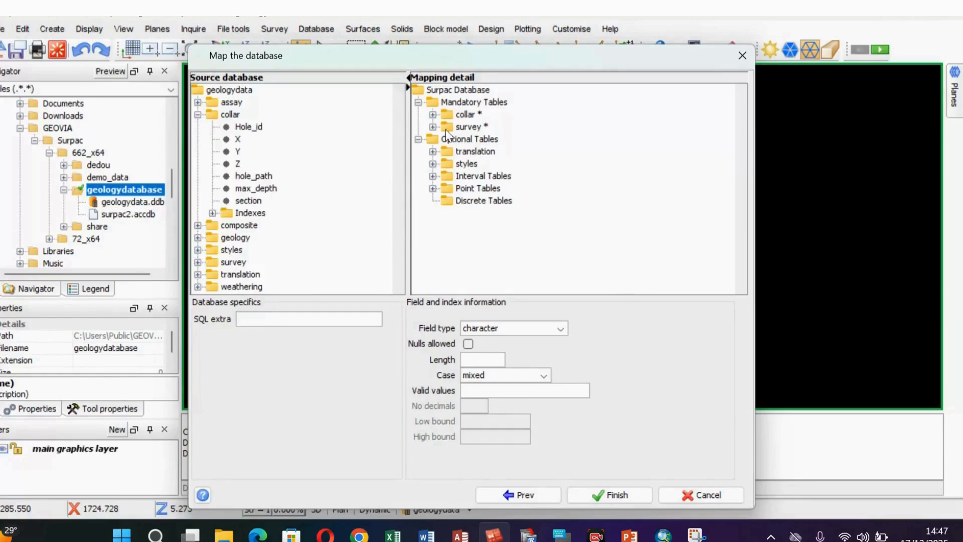
{"action": "left_click", "coordinate": [433, 115]}
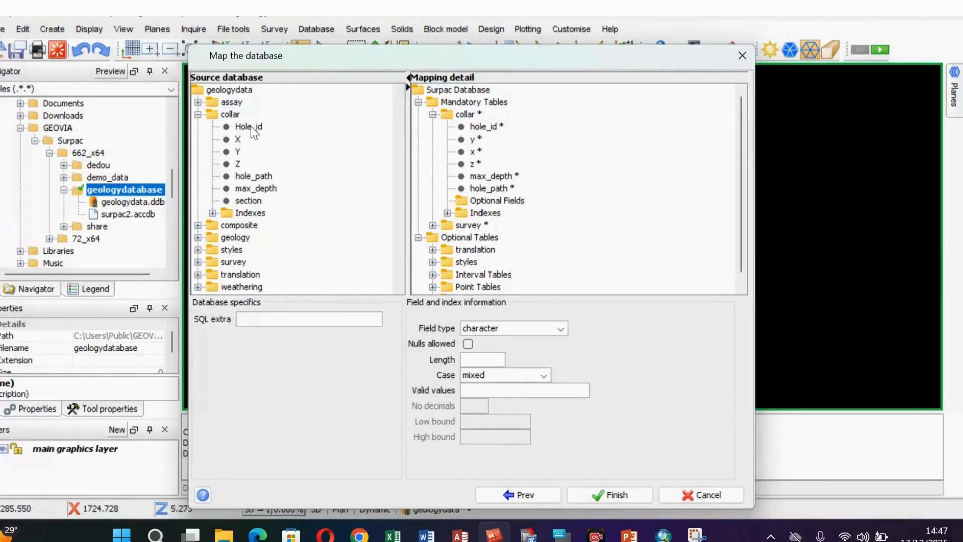
{"action": "left_click_drag", "start_coordinate": [252, 131], "coordinate": [495, 129]}
{"action": "left_click", "coordinate": [239, 140]}
{"action": "left_click_drag", "start_coordinate": [239, 141], "coordinate": [474, 151]}
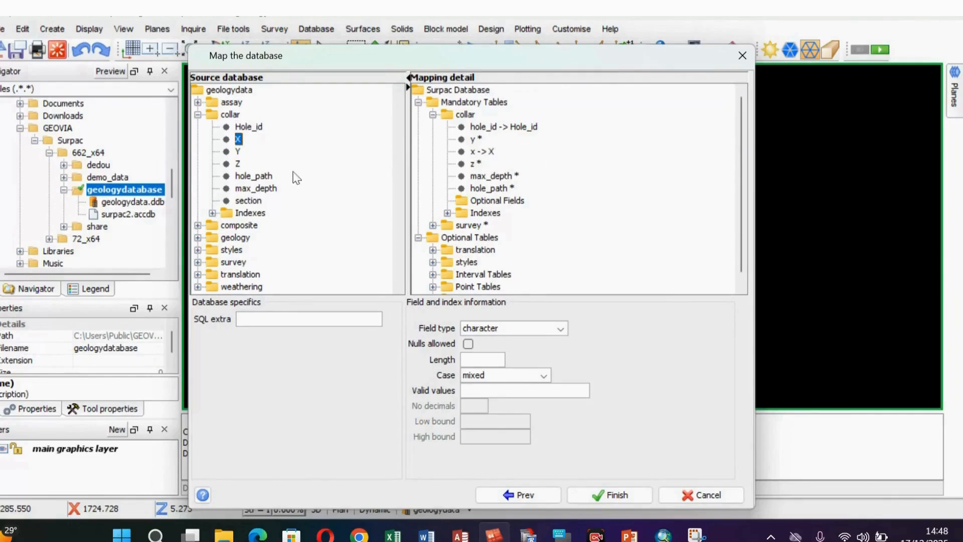
{"action": "left_click", "coordinate": [238, 152]}
{"action": "left_click_drag", "start_coordinate": [257, 150], "coordinate": [473, 138]}
{"action": "left_click_drag", "start_coordinate": [236, 164], "coordinate": [473, 164]}
Map the source hole_path and max_depth fields to the mandatory collar table, and collapse both collar tables
{"action": "left_click_drag", "start_coordinate": [254, 176], "coordinate": [499, 190]}
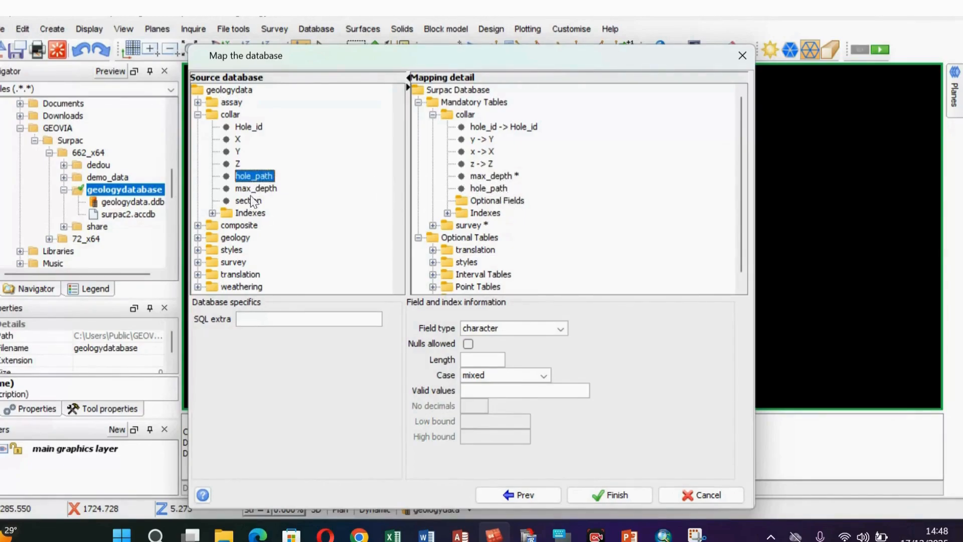
{"action": "left_click_drag", "start_coordinate": [260, 188], "coordinate": [512, 176]}
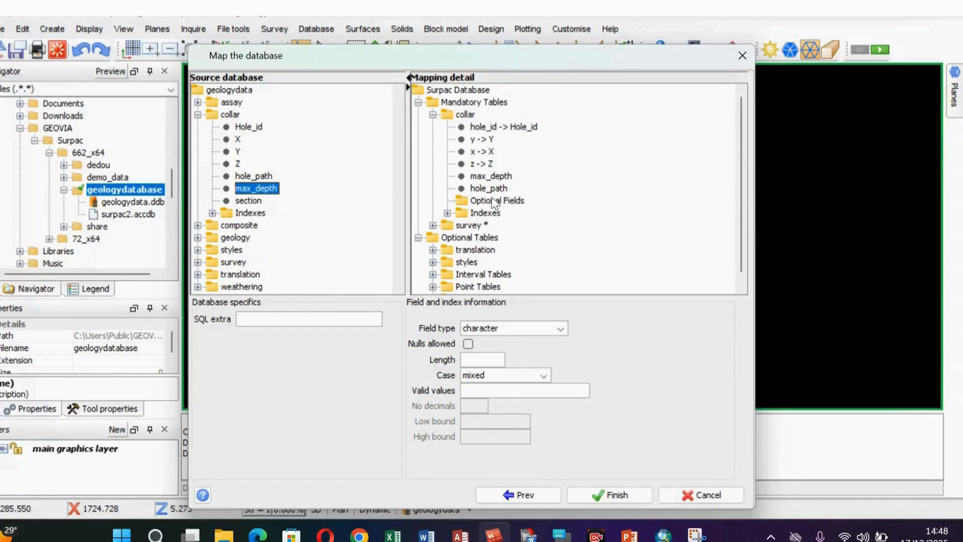
{"action": "left_click", "coordinate": [197, 115]}
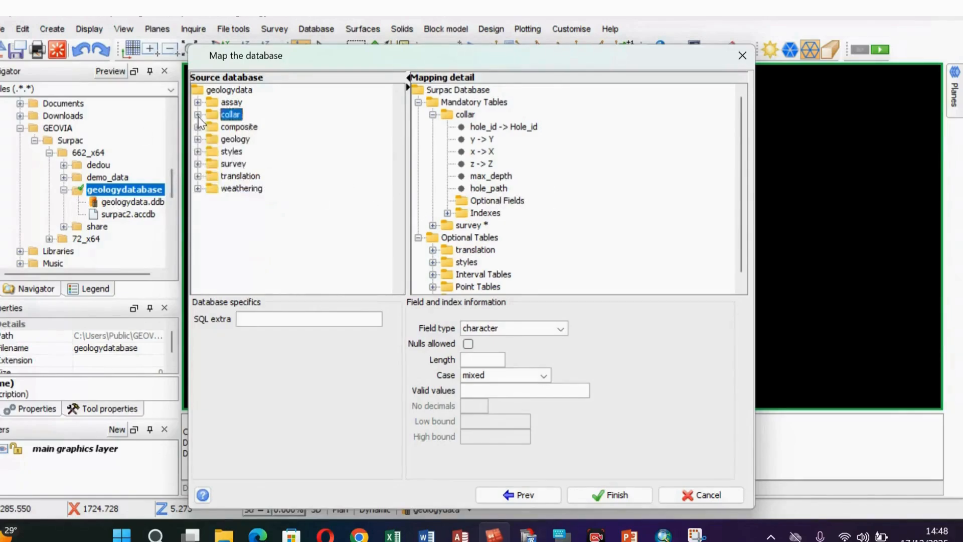
{"action": "left_click", "coordinate": [432, 115]}
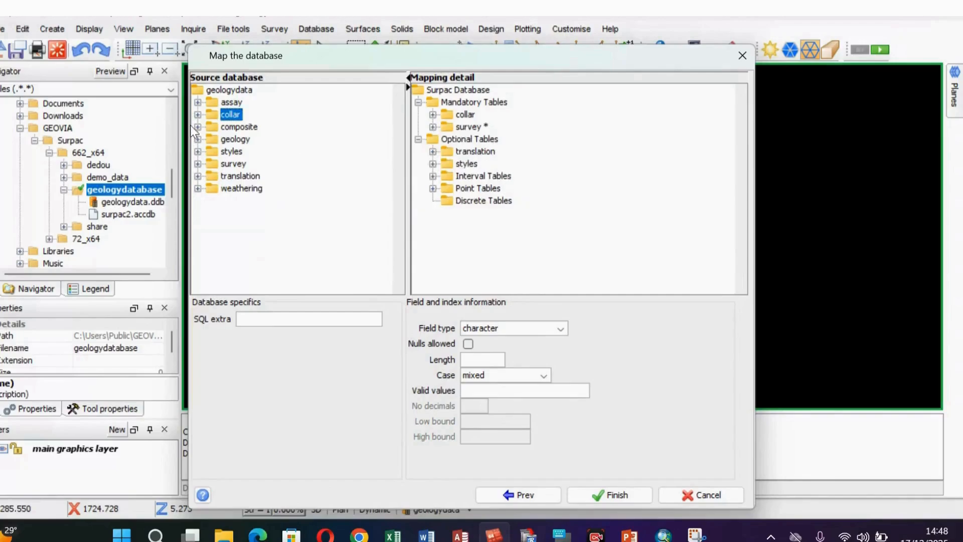
Map the source survey fields Hole_id, depth, azimuth and dip to the mandatory survey table, and collapse both survey tables
{"action": "left_click", "coordinate": [198, 164]}
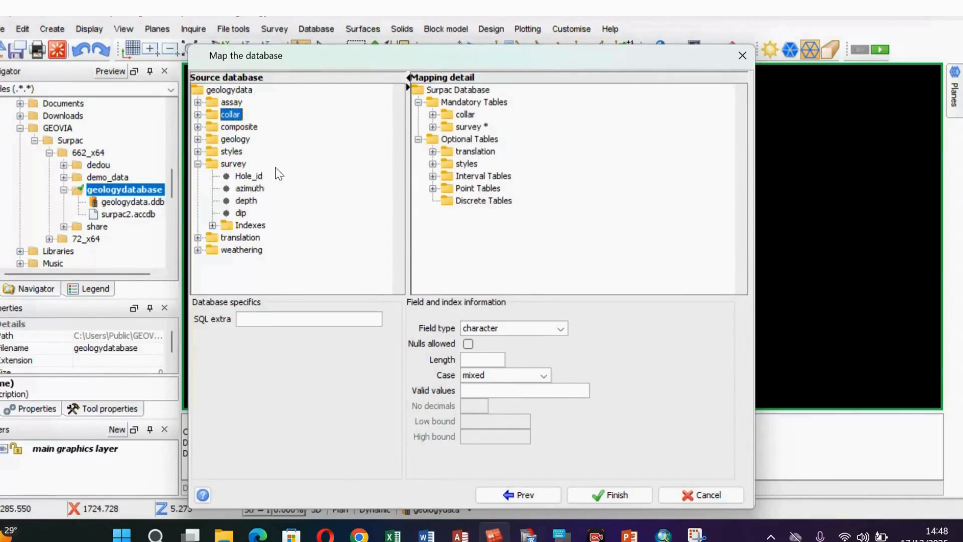
{"action": "left_click", "coordinate": [432, 126]}
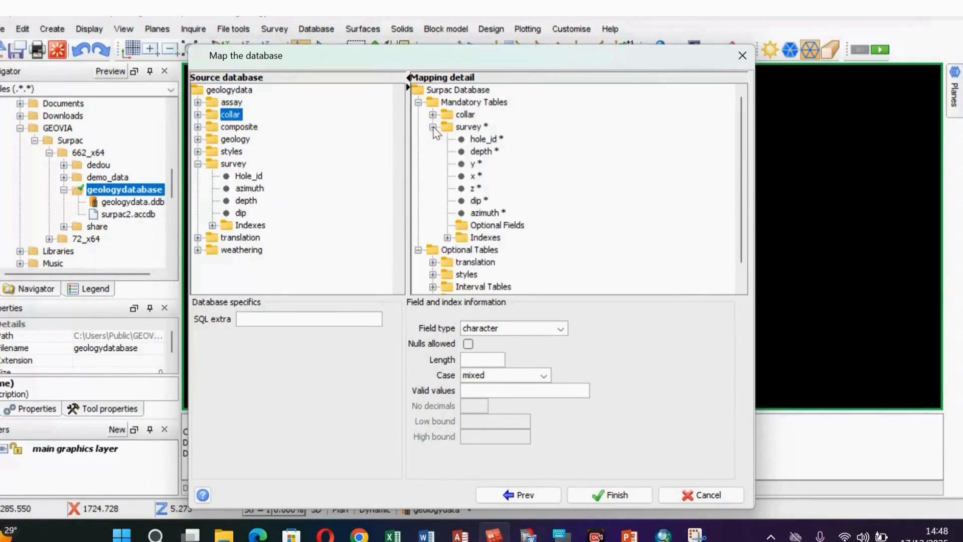
{"action": "left_click", "coordinate": [257, 175]}
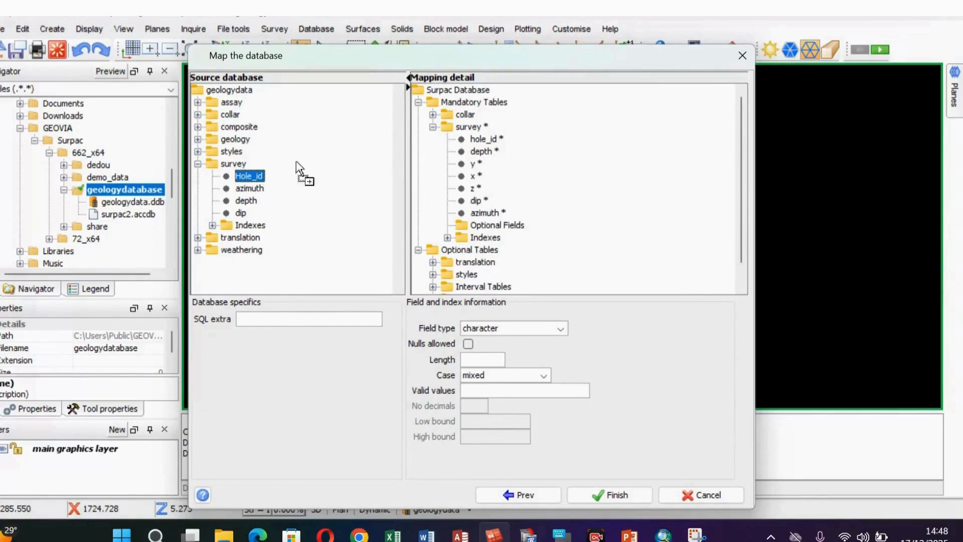
{"action": "left_click_drag", "start_coordinate": [296, 160], "coordinate": [492, 136]}
{"action": "left_click", "coordinate": [248, 200]}
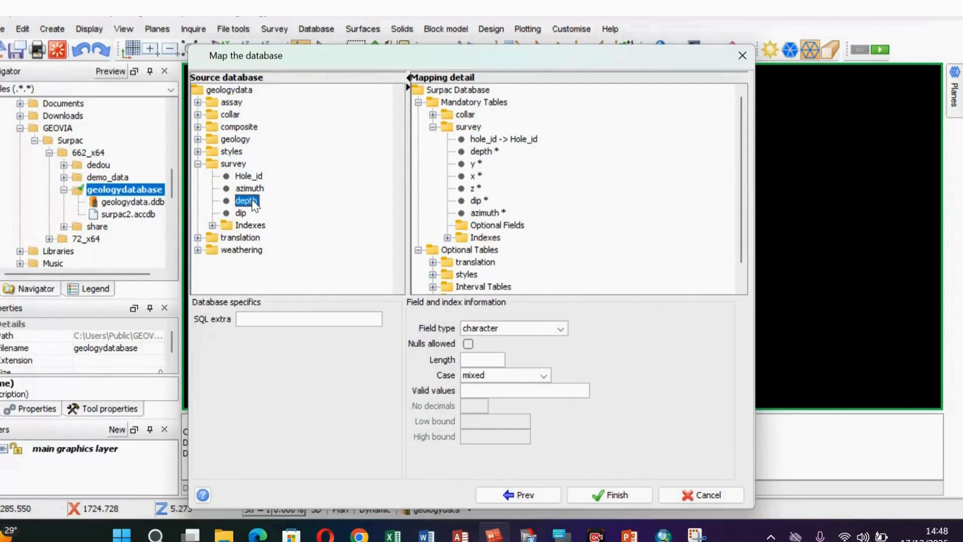
{"action": "left_click_drag", "start_coordinate": [253, 201], "coordinate": [485, 152]}
{"action": "left_click_drag", "start_coordinate": [248, 188], "coordinate": [480, 212]}
{"action": "left_click_drag", "start_coordinate": [242, 212], "coordinate": [474, 200]}
{"action": "left_click", "coordinate": [431, 127]}
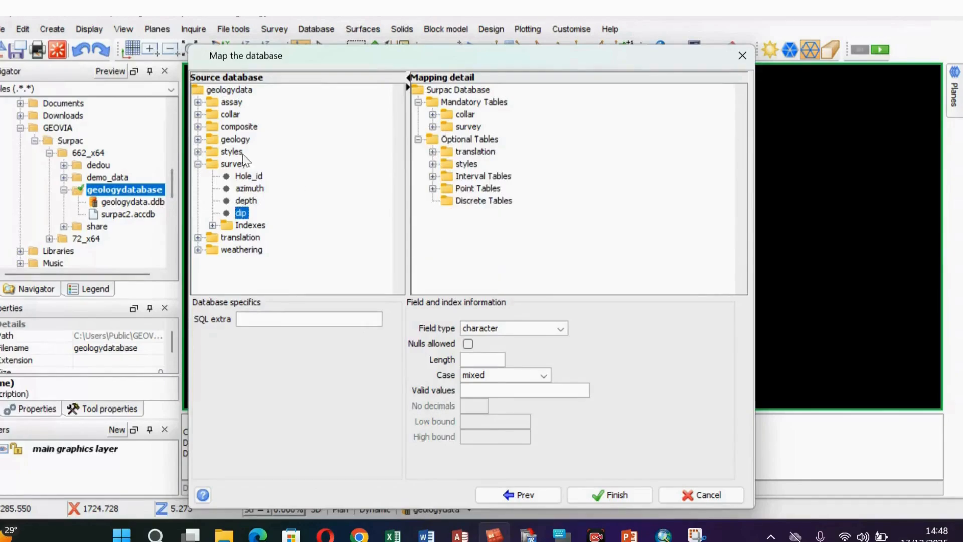
{"action": "left_click", "coordinate": [198, 163]}
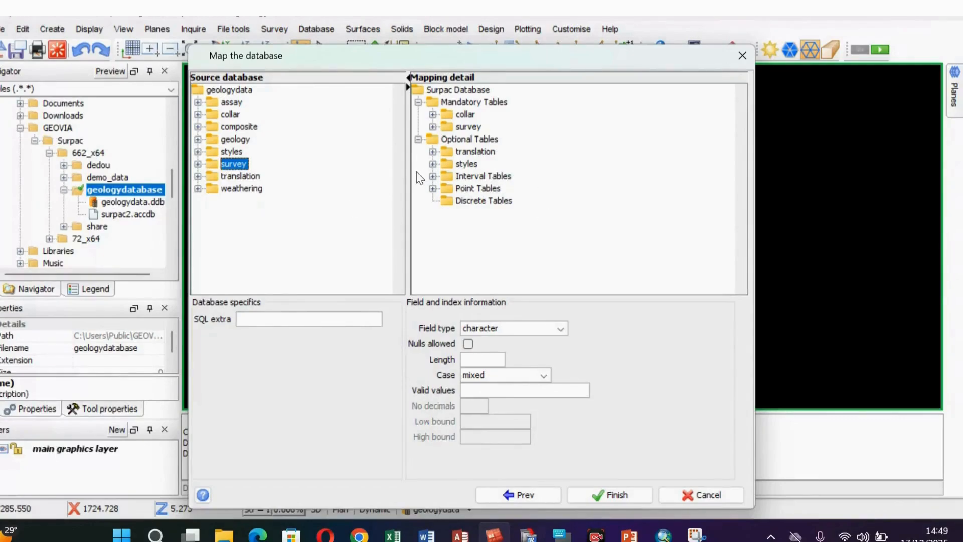
Add the source assay and geology tables to the optional interval tables
{"action": "left_click", "coordinate": [432, 175]}
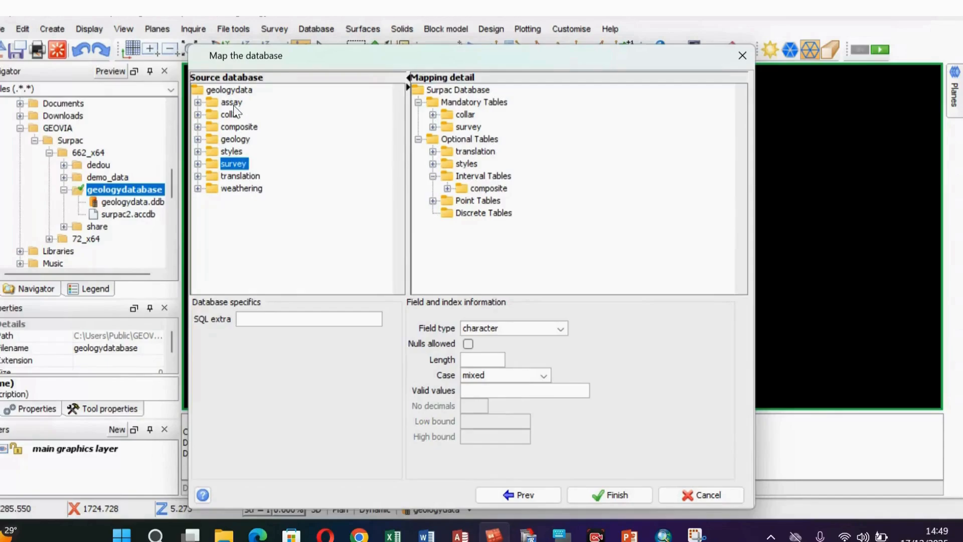
{"action": "left_click_drag", "start_coordinate": [232, 103], "coordinate": [493, 173]}
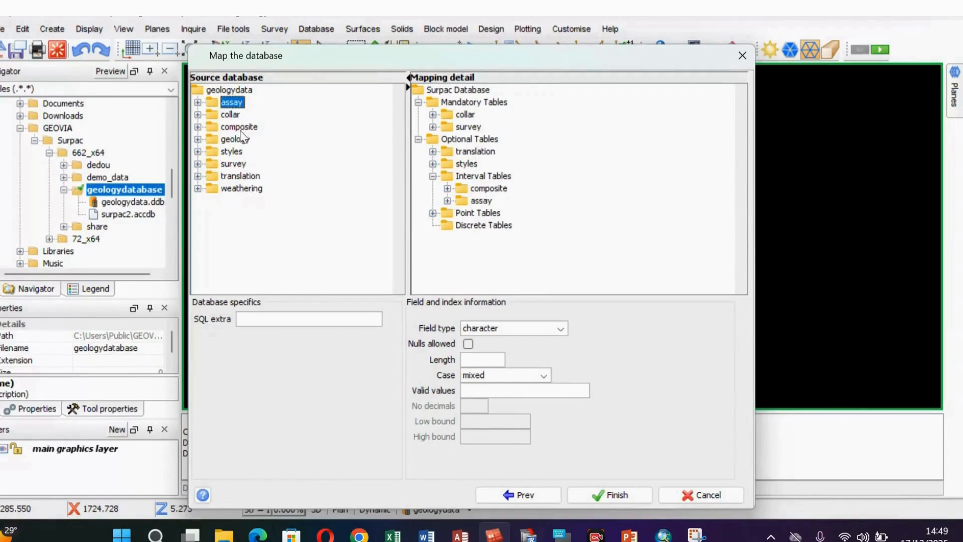
{"action": "left_click_drag", "start_coordinate": [235, 139], "coordinate": [477, 175]}
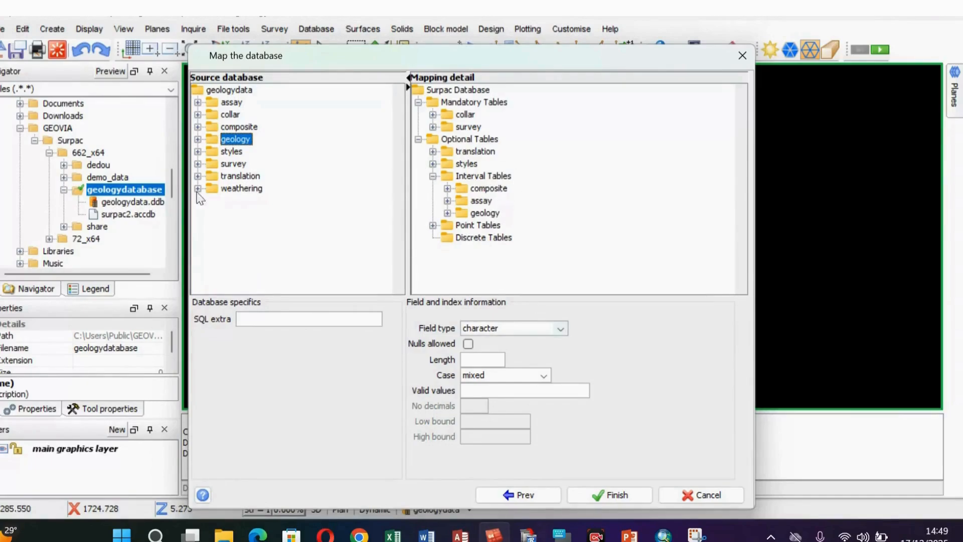
Map the source assay fields Hole_id and depth_from to the assay interval table, expand its optional fields, and collapse both assay tables
{"action": "left_click", "coordinate": [198, 103]}
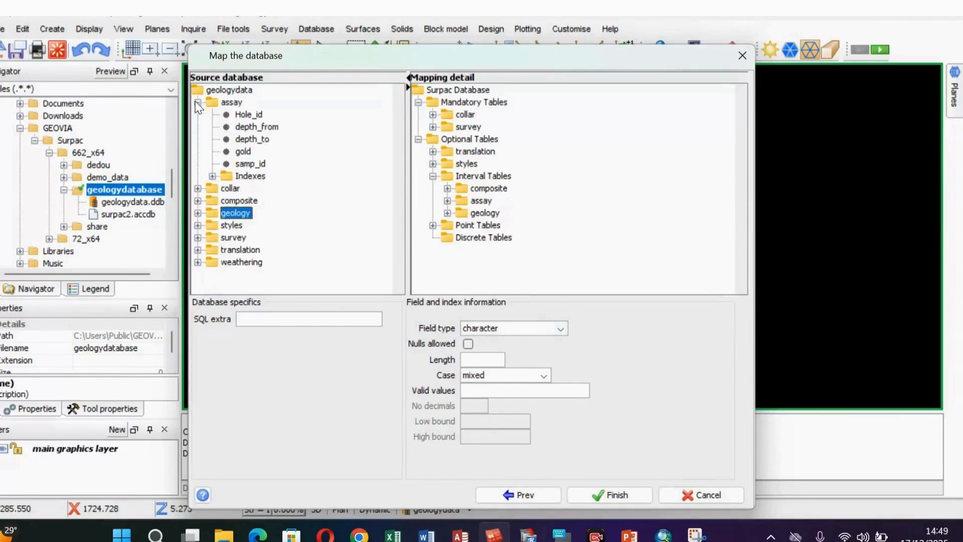
{"action": "left_click", "coordinate": [447, 200]}
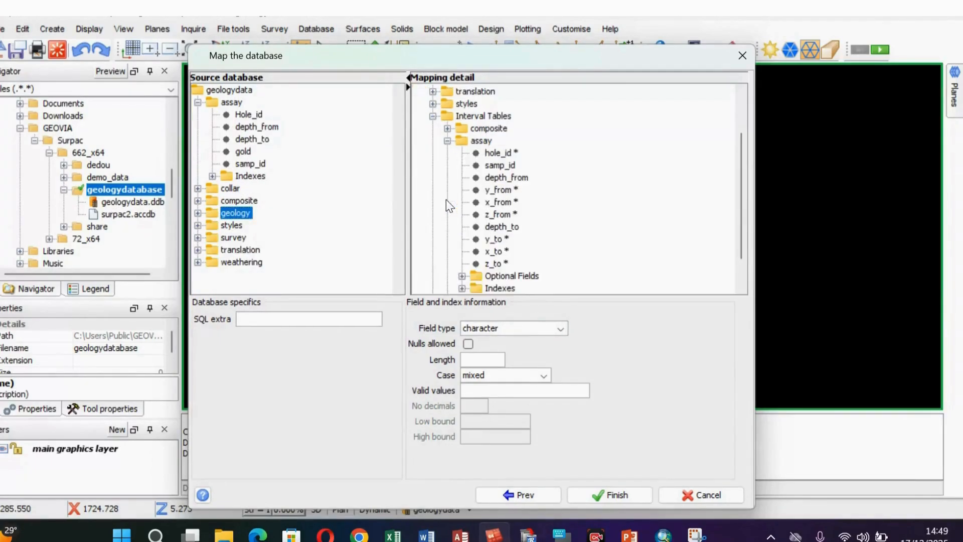
{"action": "left_click_drag", "start_coordinate": [254, 114], "coordinate": [495, 150]}
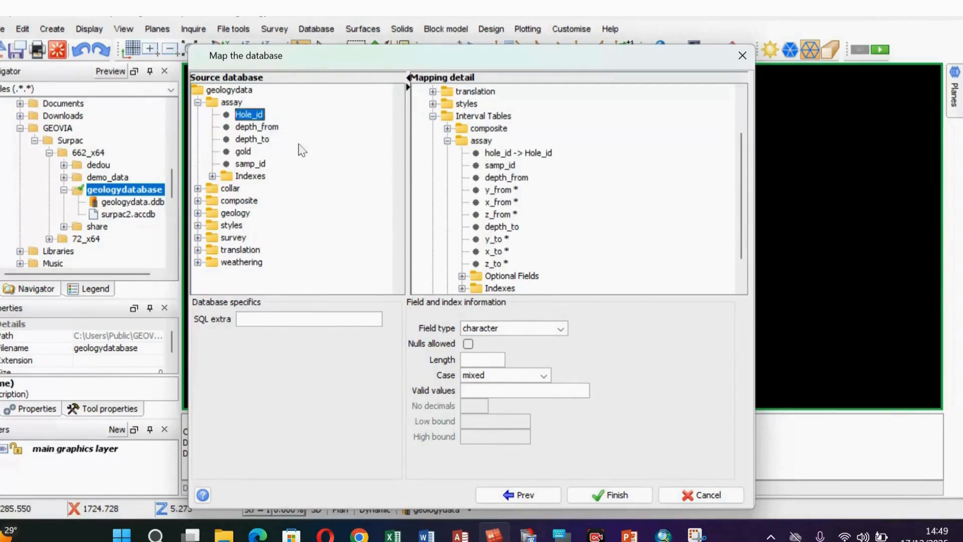
{"action": "left_click_drag", "start_coordinate": [256, 127], "coordinate": [496, 178]}
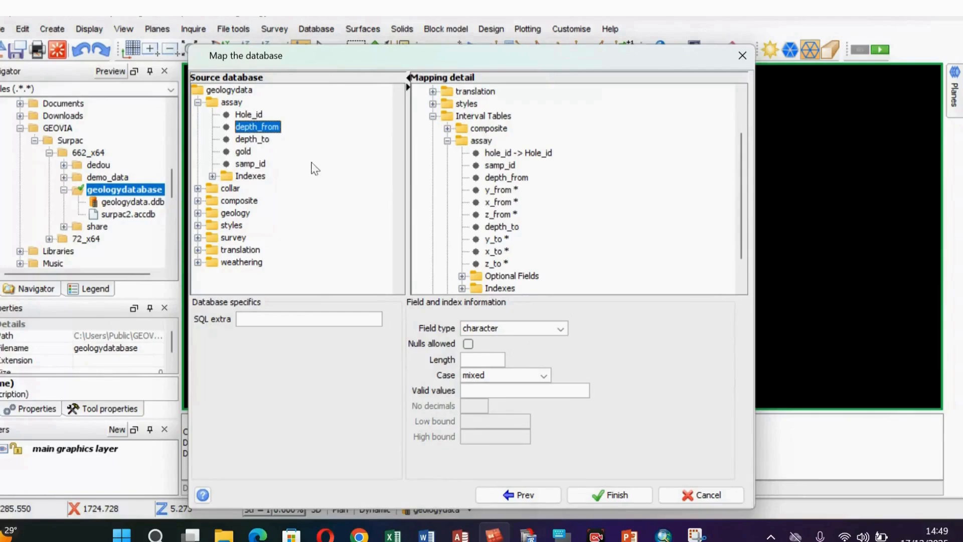
{"action": "left_click", "coordinate": [462, 275]}
{"action": "left_click", "coordinate": [198, 103]}
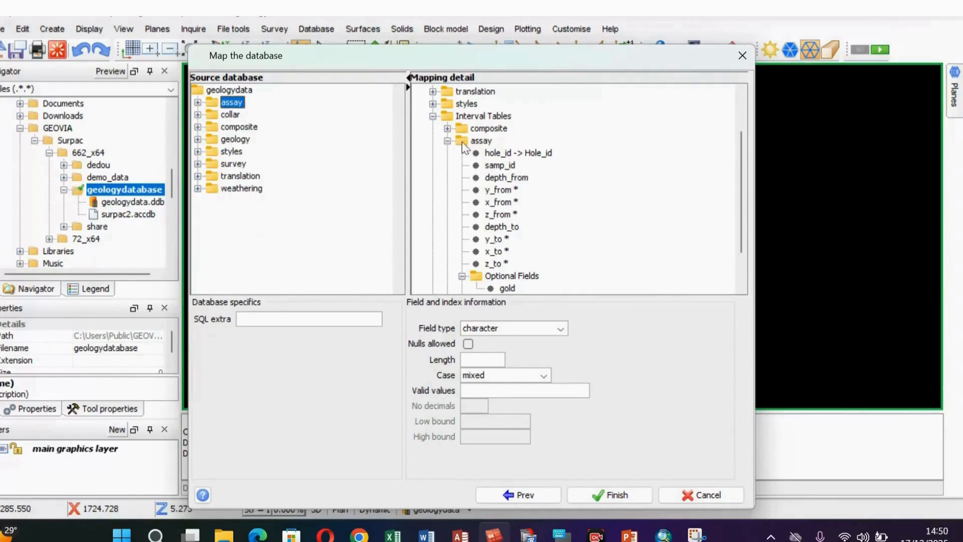
{"action": "left_click", "coordinate": [446, 141]}
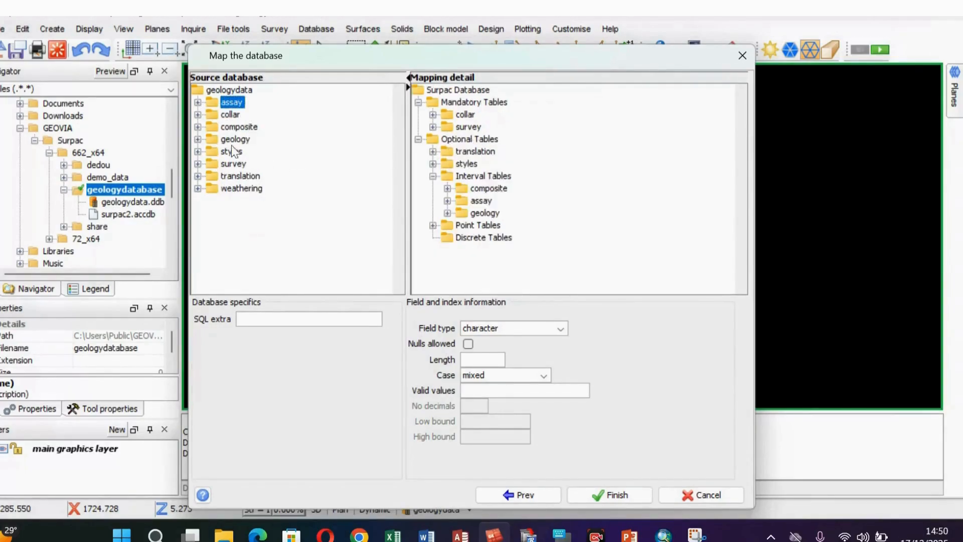
Map the source geology fields Hole_id and depth_from to the geology interval table, and finish the database mapping
{"action": "left_click", "coordinate": [198, 139]}
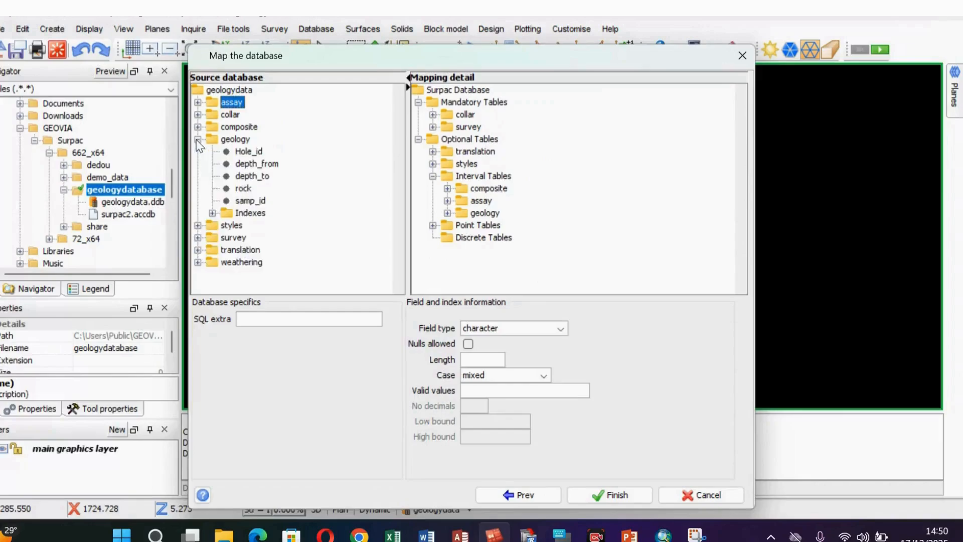
{"action": "left_click", "coordinate": [447, 213]}
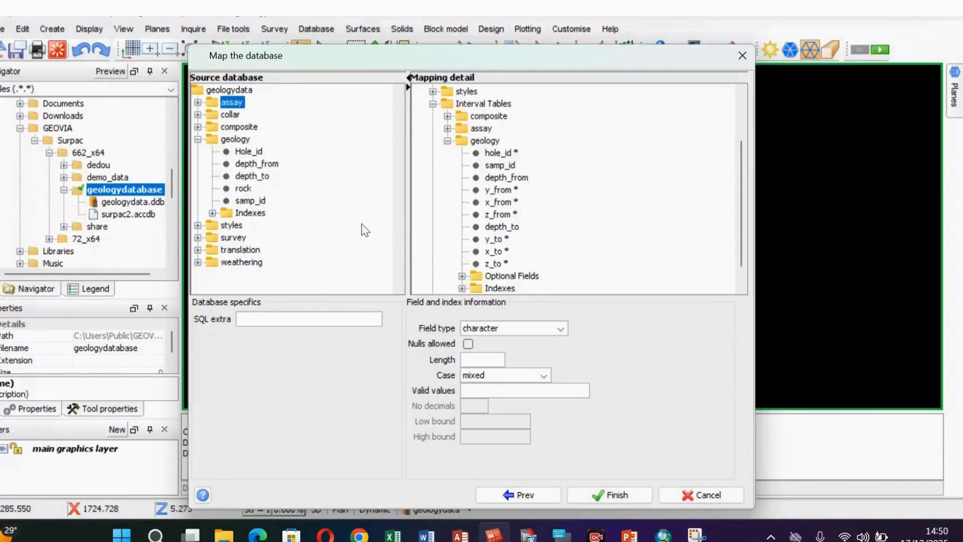
{"action": "left_click_drag", "start_coordinate": [252, 152], "coordinate": [507, 154]}
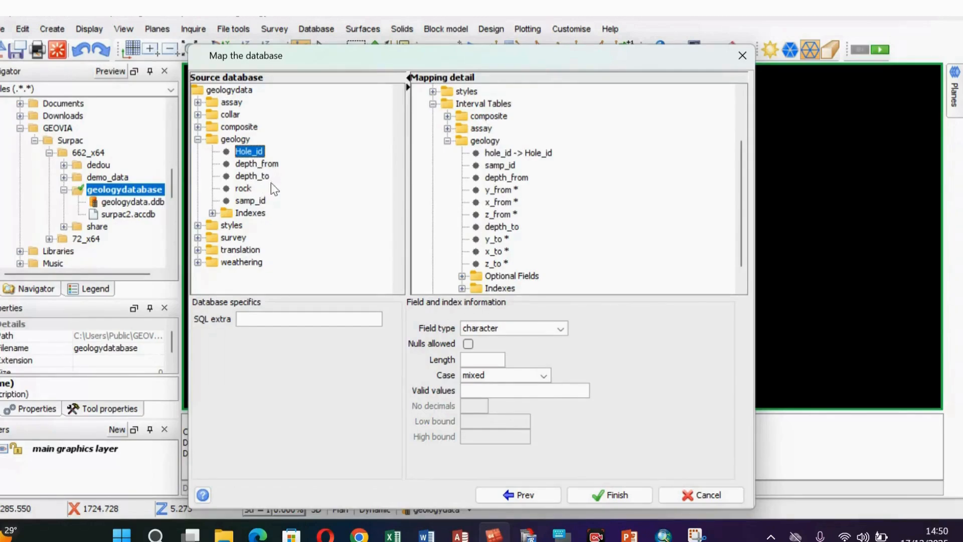
{"action": "left_click", "coordinate": [270, 165]}
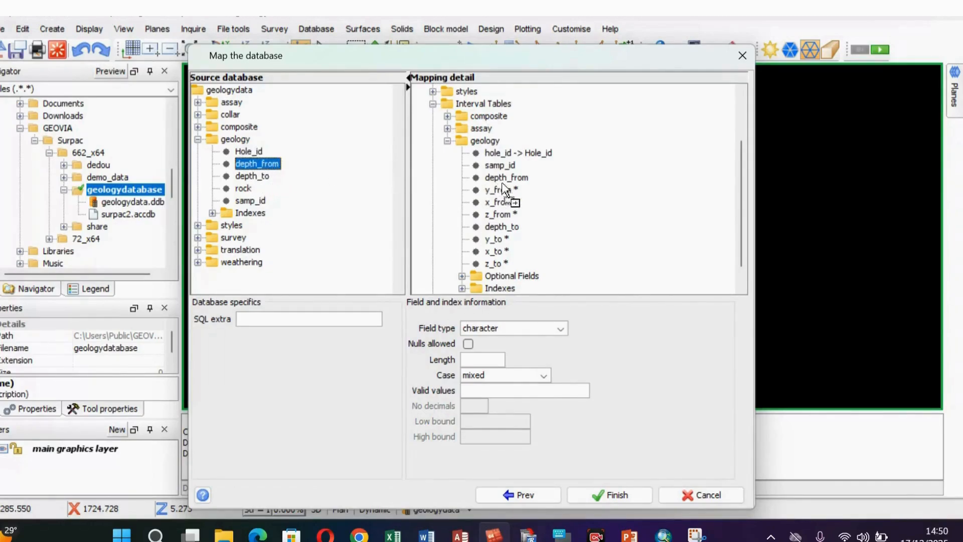
{"action": "left_click_drag", "start_coordinate": [502, 182], "coordinate": [506, 175]}
{"action": "left_click", "coordinate": [461, 276]}
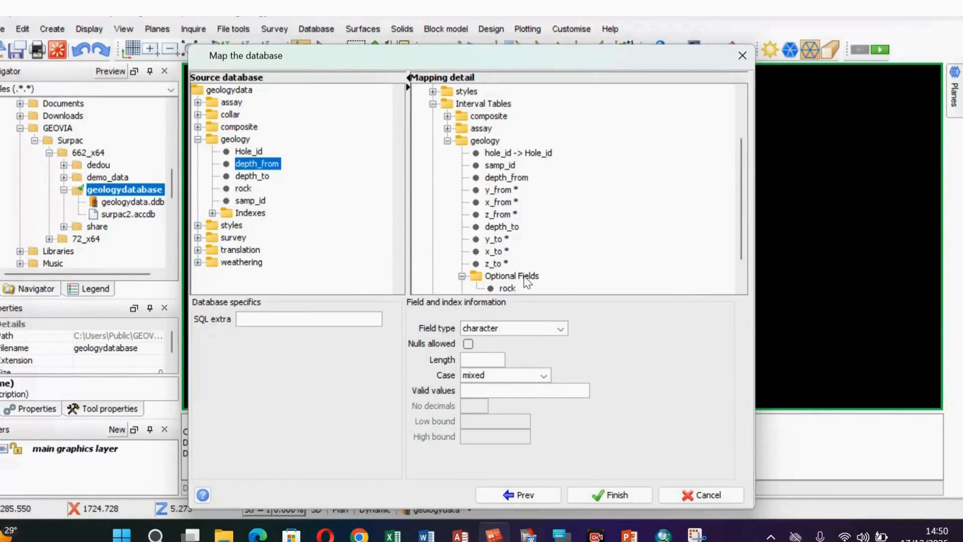
{"action": "left_click", "coordinate": [198, 139]}
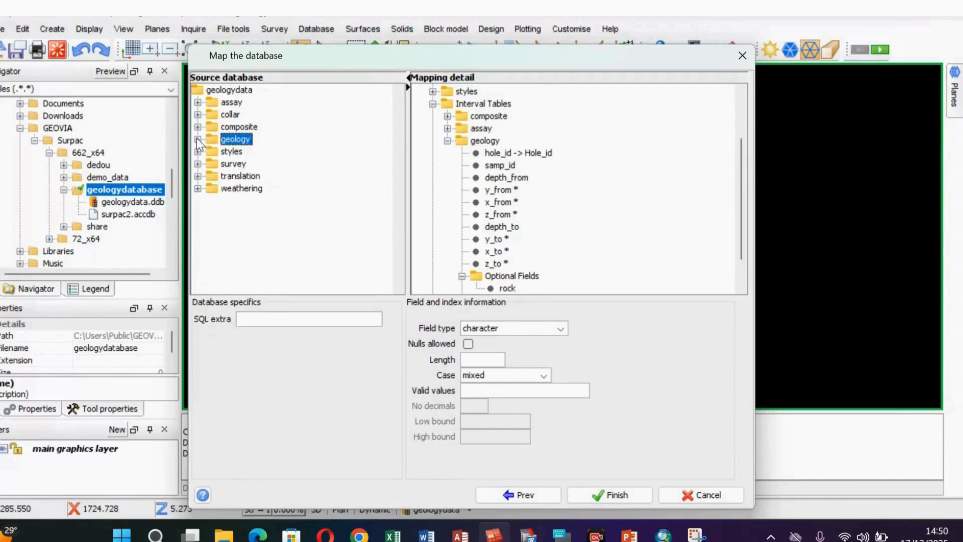
{"action": "left_click", "coordinate": [447, 141]}
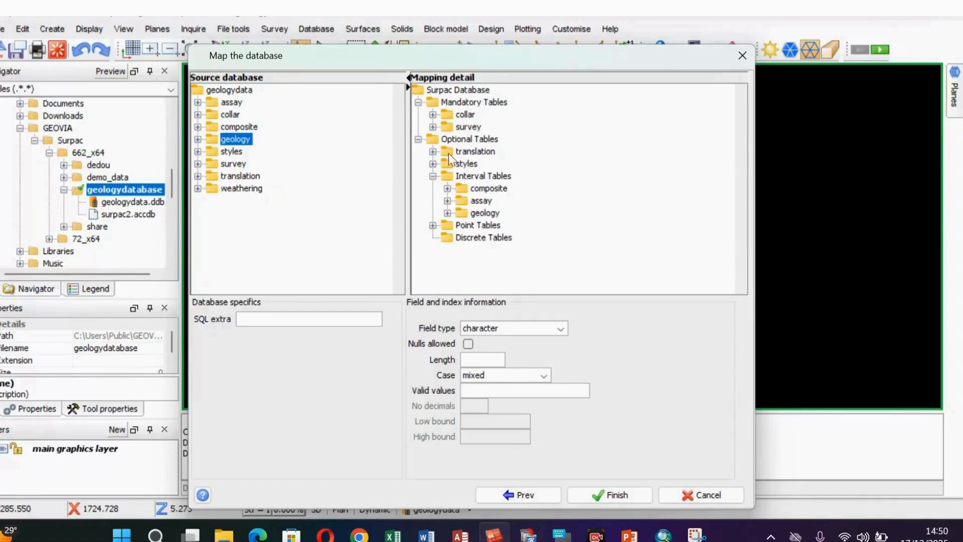
{"action": "left_click", "coordinate": [623, 495]}
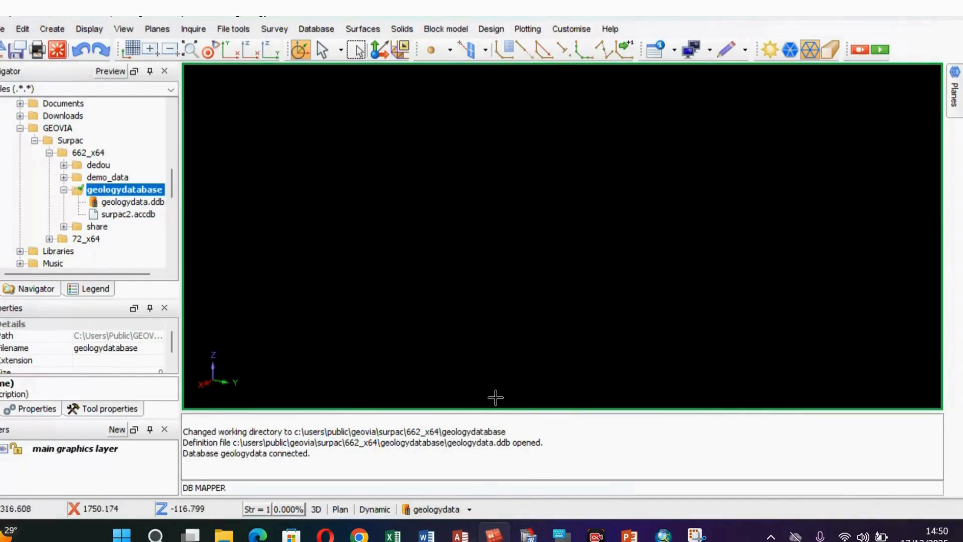
Display all drillholes of the geologydata database with the default drawing styles and an empty collar query constraint
{"action": "left_click", "coordinate": [470, 508]}
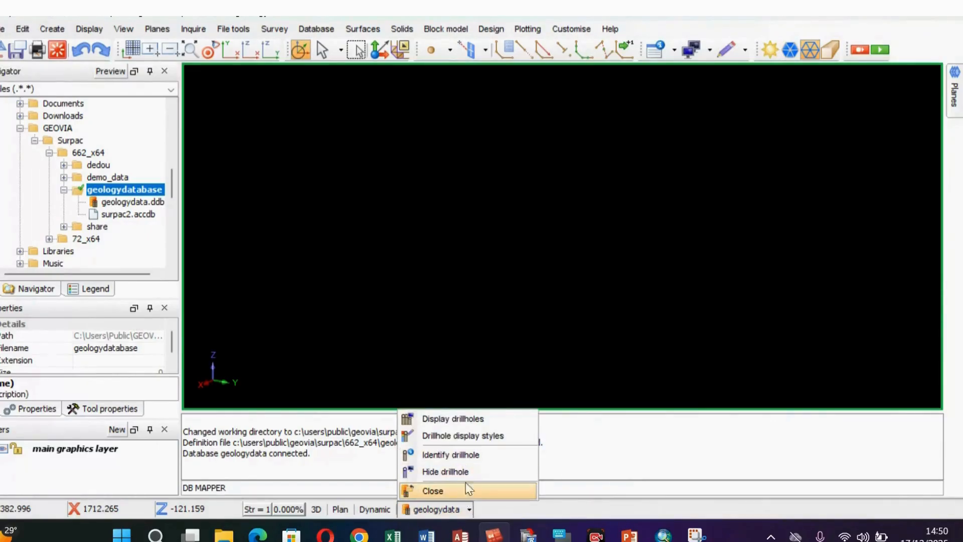
{"action": "left_click", "coordinate": [459, 423]}
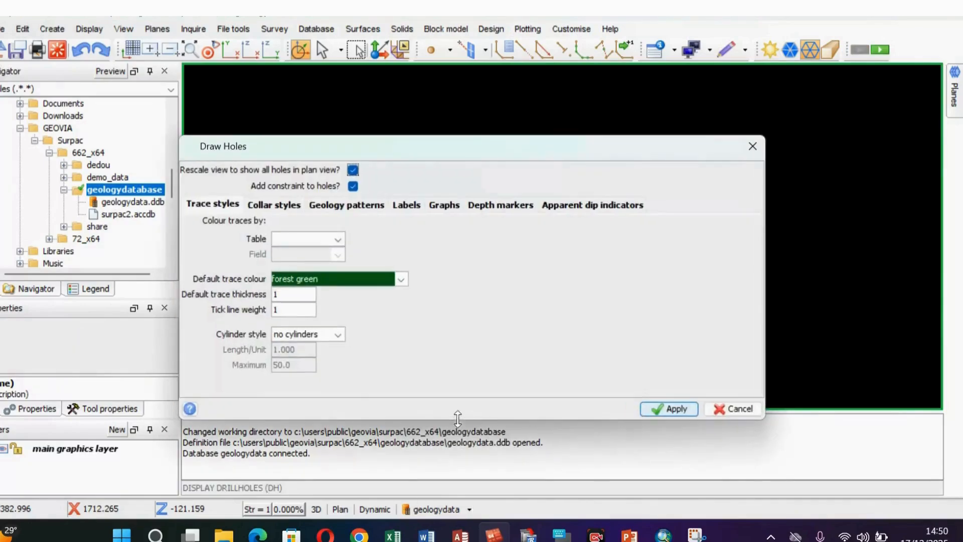
{"action": "left_click", "coordinate": [651, 407]}
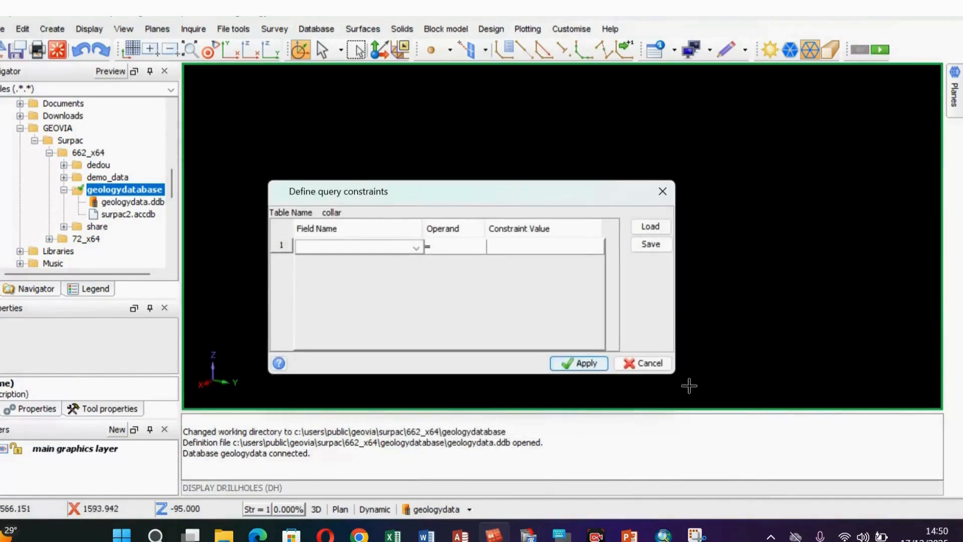
{"action": "left_click", "coordinate": [581, 361]}
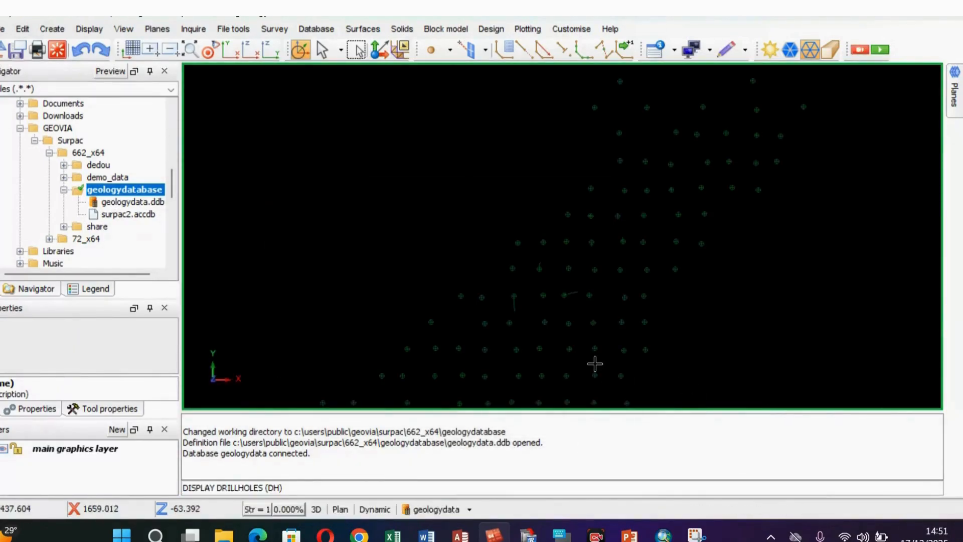
{"action": "mouse_move", "coordinate": [595, 364]}
{"action": "left_mouse_down"}
{"action": "mouse_move", "coordinate": [526, 309]}
{"action": "mouse_move", "coordinate": [541, 332]}
{"action": "mouse_move", "coordinate": [578, 329]}
{"action": "mouse_move", "coordinate": [552, 326]}
{"action": "mouse_move", "coordinate": [511, 344]}
{"action": "mouse_move", "coordinate": [545, 328]}
{"action": "left_mouse_up"}
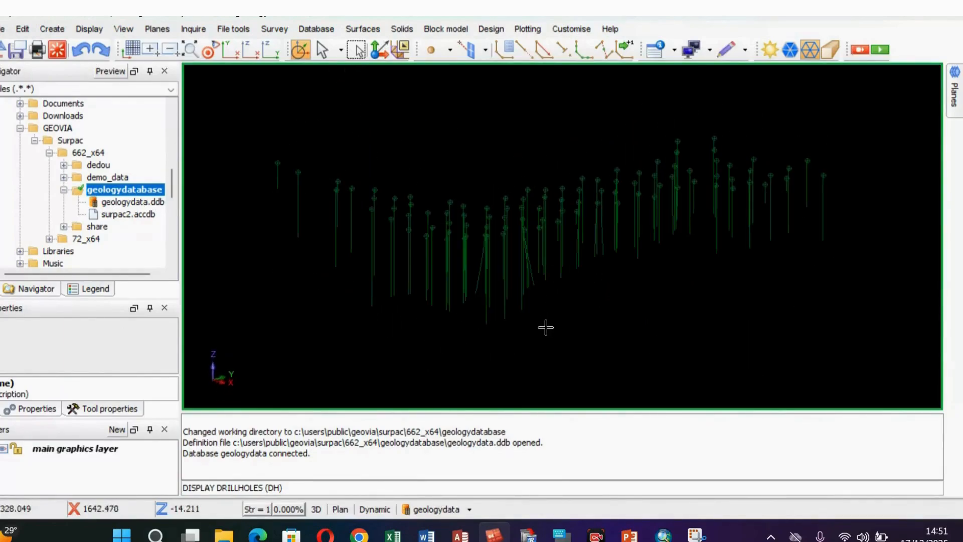